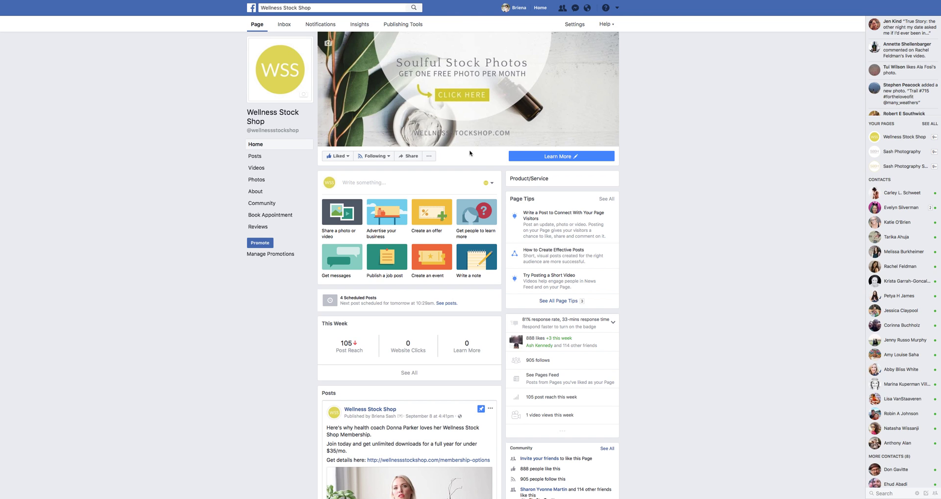
# Step: Open the Wellness Stock Shop page's cover photo and examine the website link in its description
pyautogui.click(456, 96)
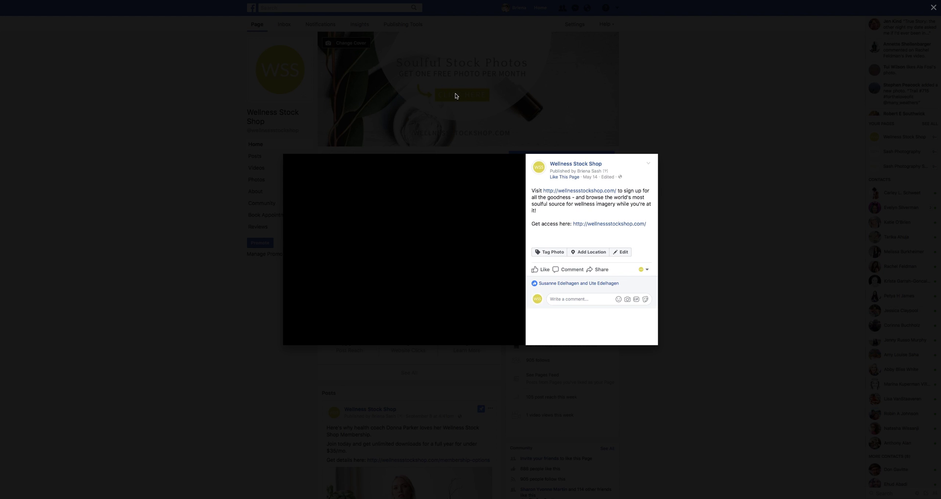
pyautogui.moveTo(454, 204)
pyautogui.moveTo(543, 191); pyautogui.dragTo(616, 191)
pyautogui.click(616, 191)
pyautogui.click(706, 211)
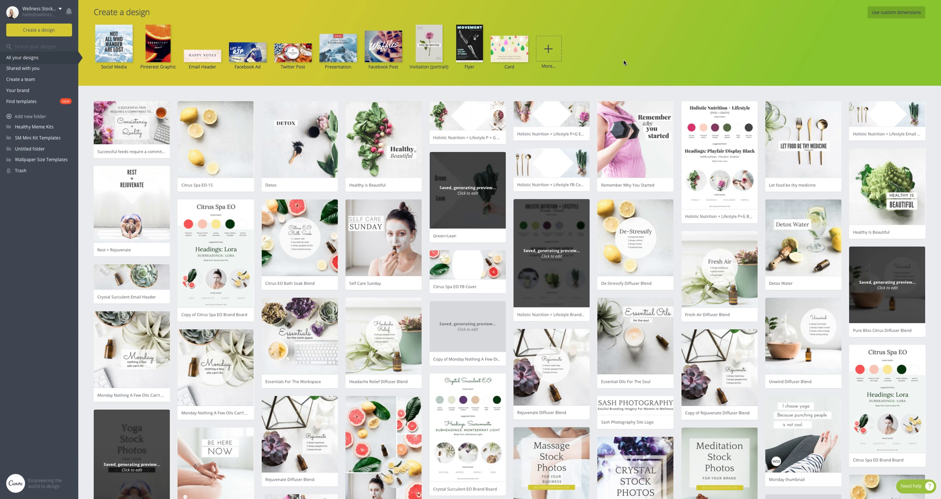
# Step: Switch to Canva and start a new design using the Facebook Cover format from the Social Media & Email Headers category
pyautogui.click(547, 54)
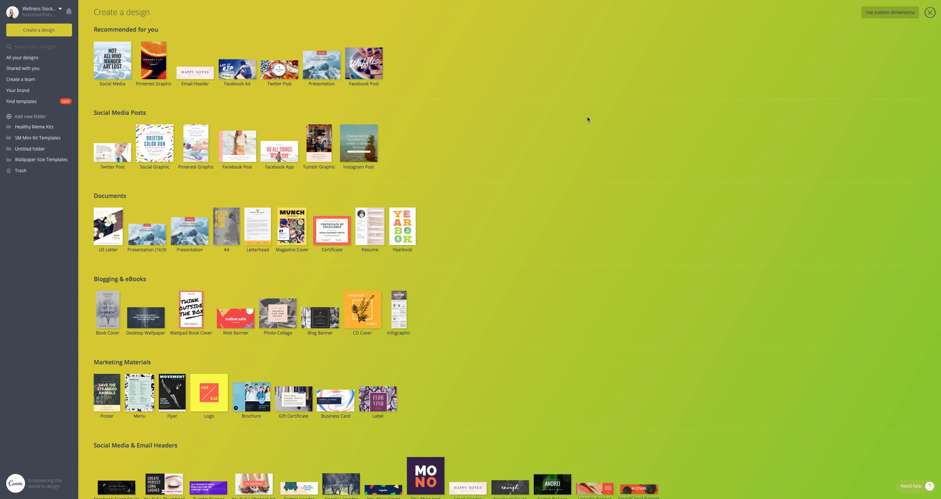
pyautogui.scroll(-5, 588, 119)
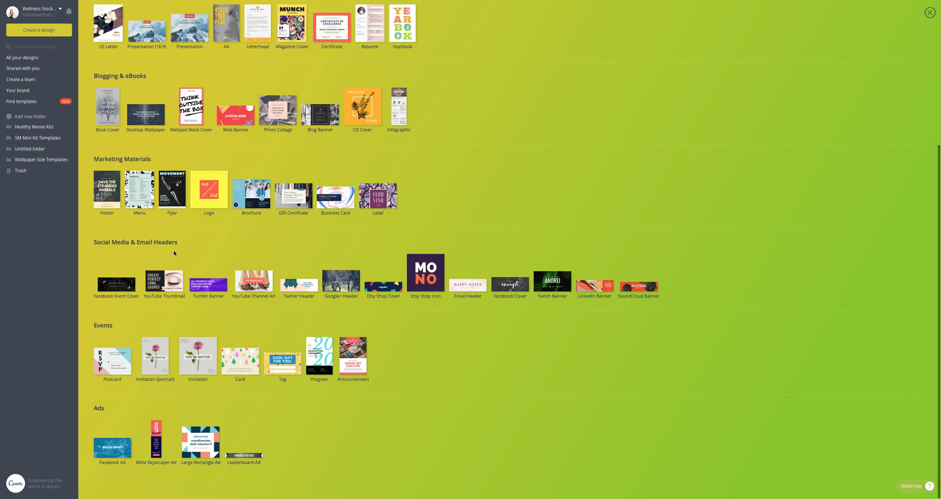
pyautogui.click(511, 286)
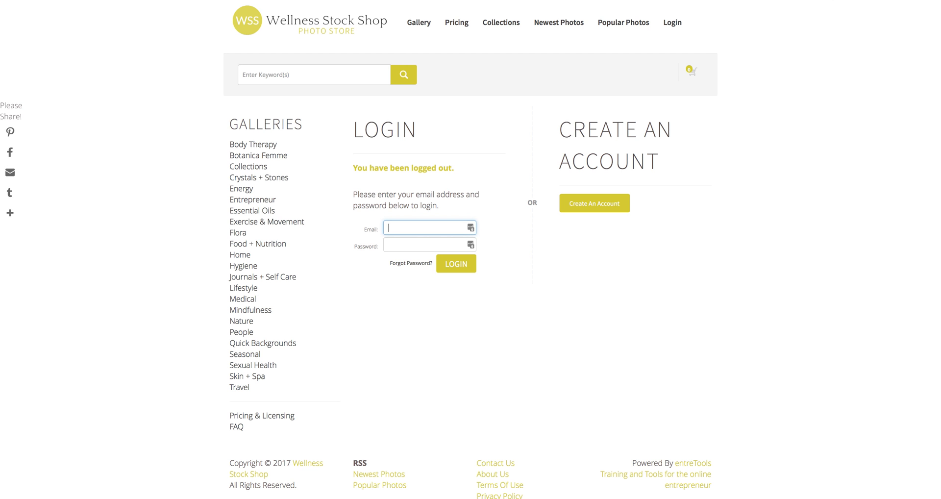
# Step: Switch to the Wellness Stock Shop photo store and log in by filling in the saved account e-mail and password
pyautogui.click(471, 227)
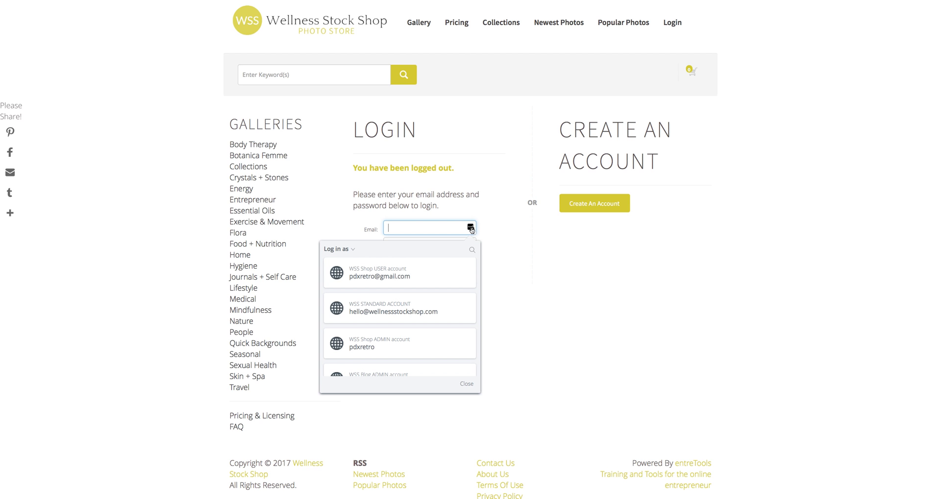
pyautogui.click(398, 273)
pyautogui.click(471, 245)
pyautogui.click(471, 245)
pyautogui.click(388, 293)
pyautogui.click(457, 267)
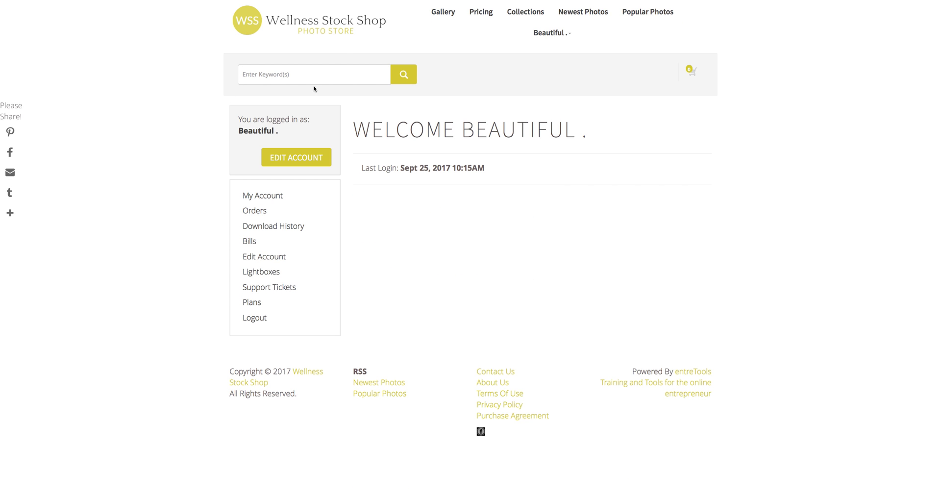
# Step: Browse the photo store's galleries and open the Quick Backgrounds gallery
pyautogui.click(448, 19)
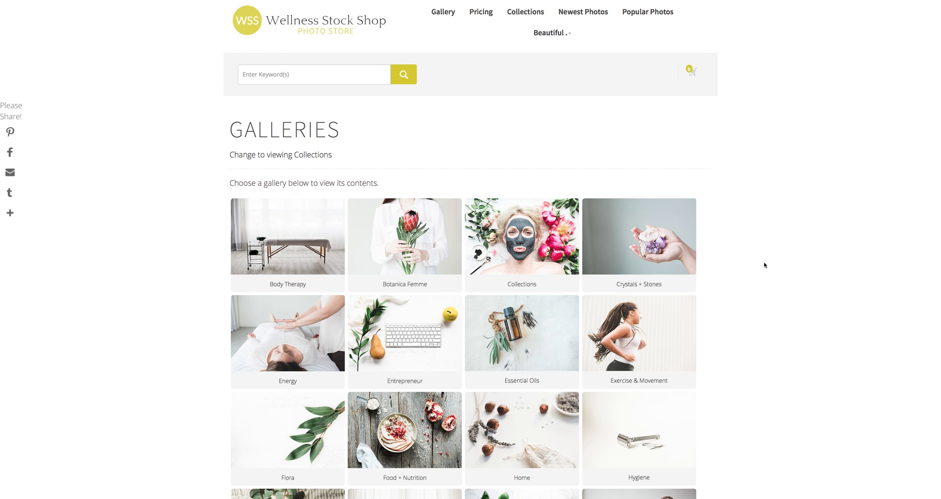
pyautogui.scroll(-2, 764, 265)
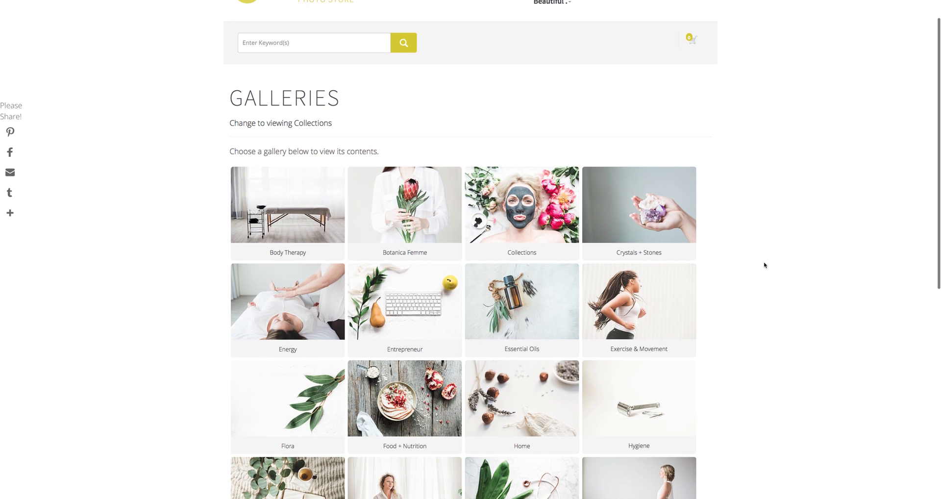
pyautogui.scroll(-1, 764, 265)
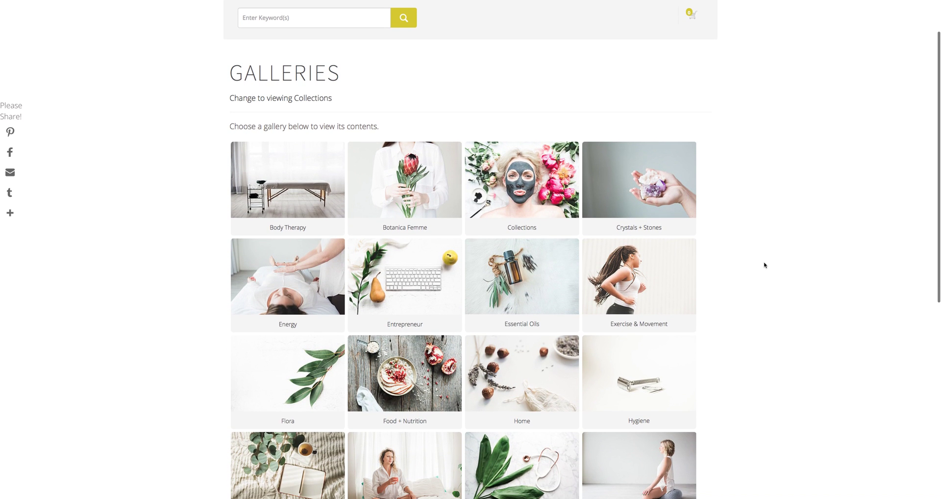
pyautogui.scroll(-3, 748, 280)
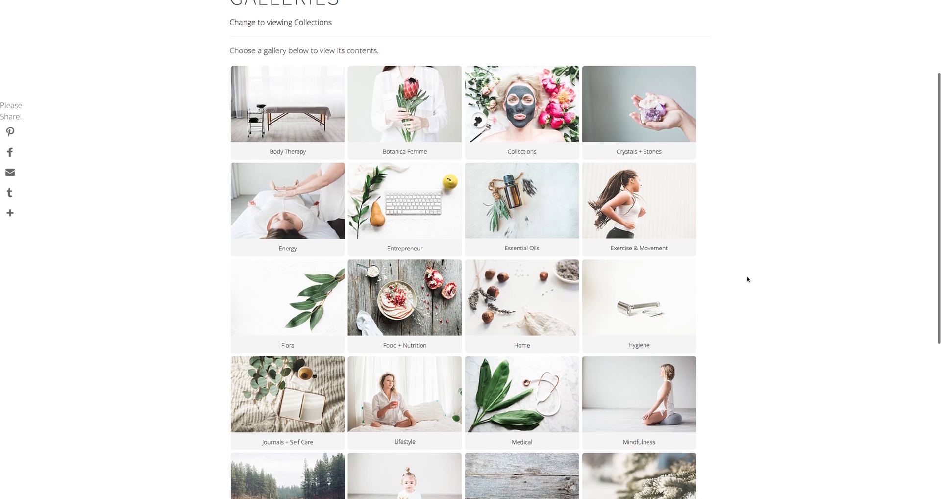
pyautogui.scroll(-2, 748, 280)
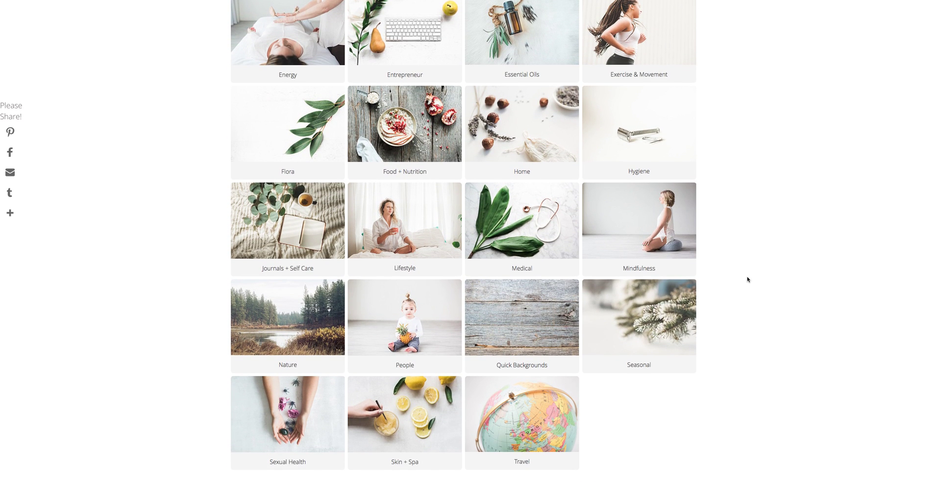
pyautogui.scroll(1, 753, 278)
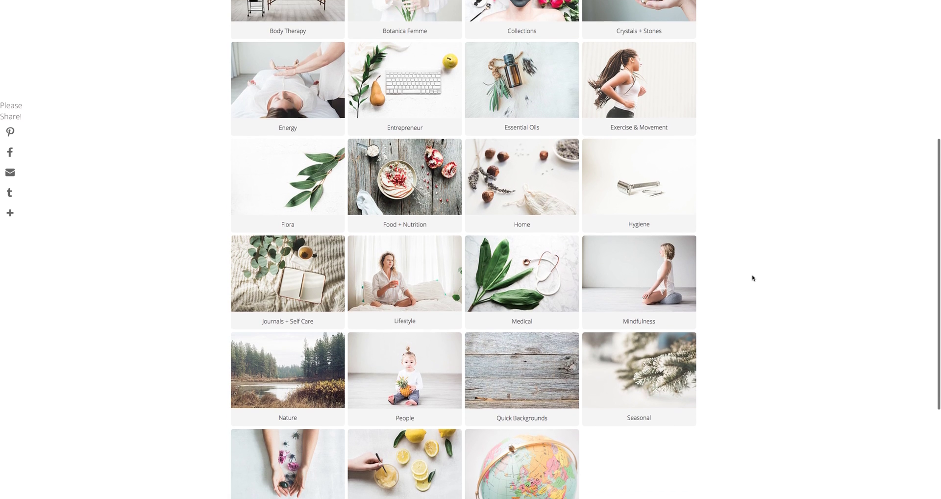
pyautogui.scroll(1, 753, 278)
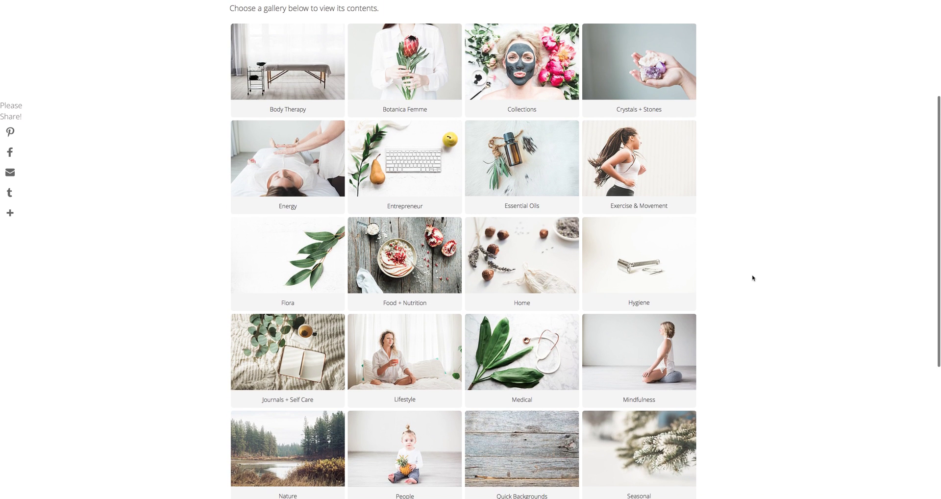
pyautogui.scroll(-1, 754, 278)
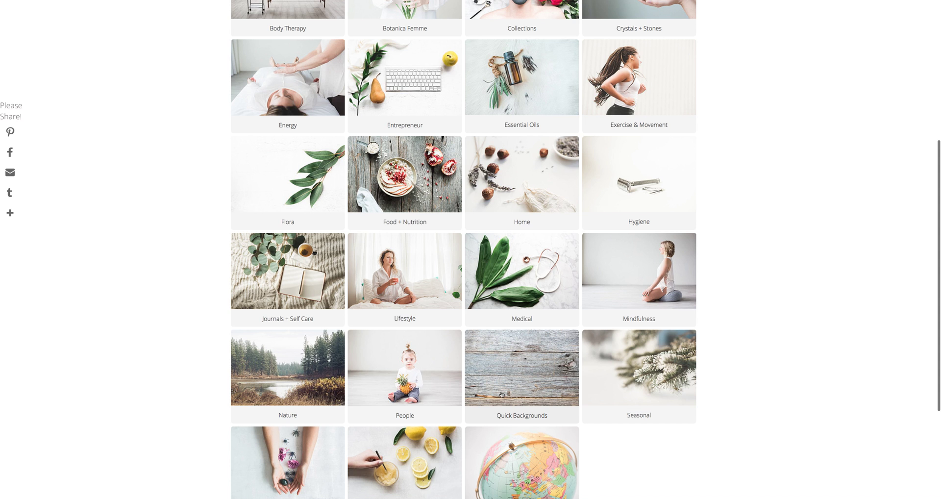
pyautogui.click(529, 375)
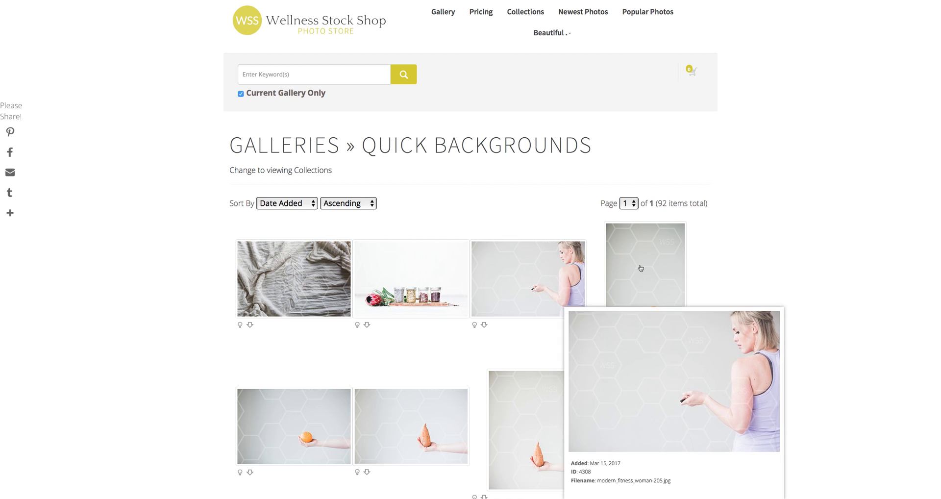
# Step: Download the lemon photo Citrus_on_Brushed_Concrete-162.jpg in Medium (1600 resolution) using the membership plan
pyautogui.scroll(-5, 704, 380)
pyautogui.scroll(-8, 704, 380)
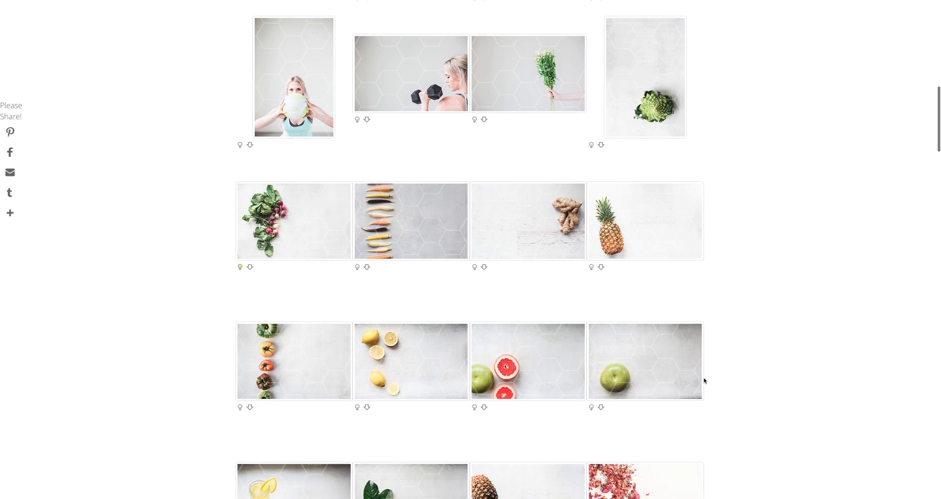
pyautogui.scroll(-5, 704, 381)
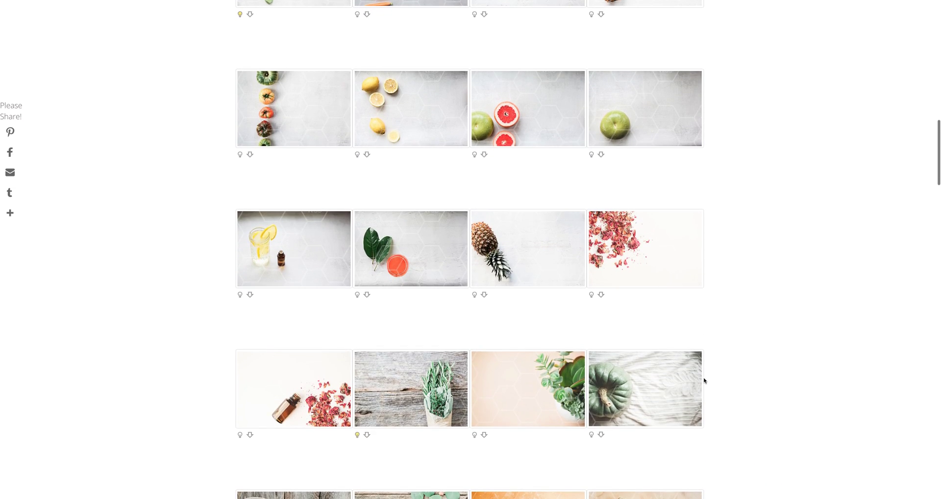
pyautogui.scroll(1, 704, 381)
pyautogui.moveTo(394, 172)
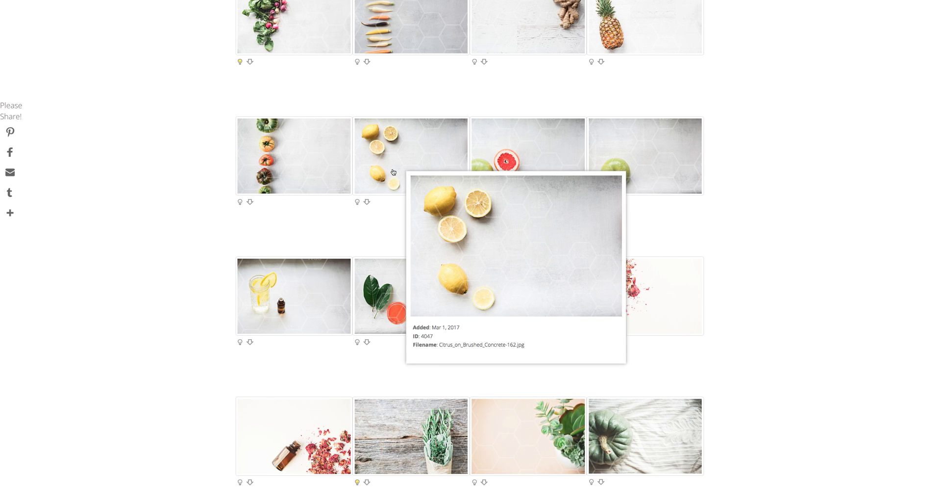
pyautogui.click(369, 204)
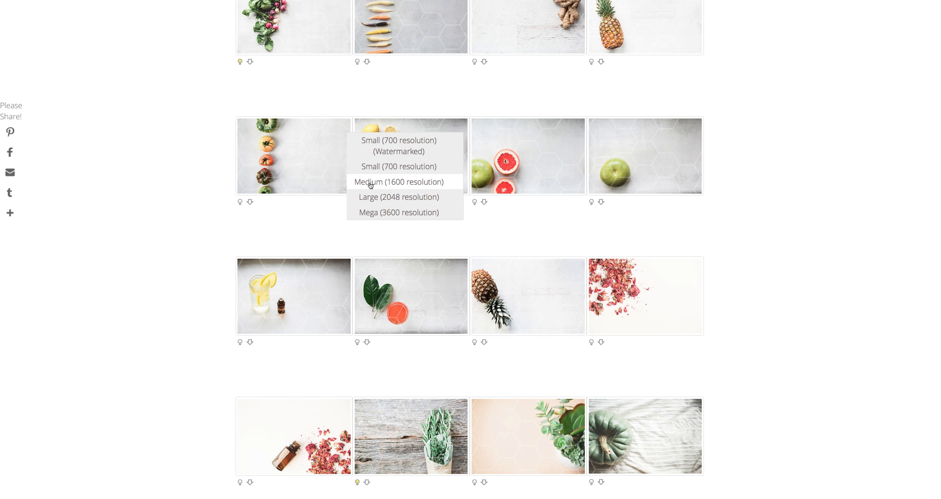
pyautogui.click(372, 185)
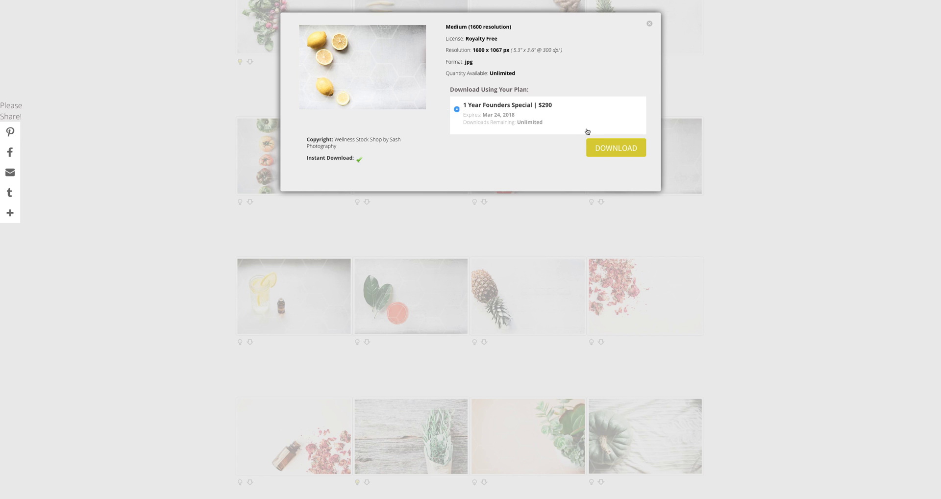
pyautogui.click(600, 148)
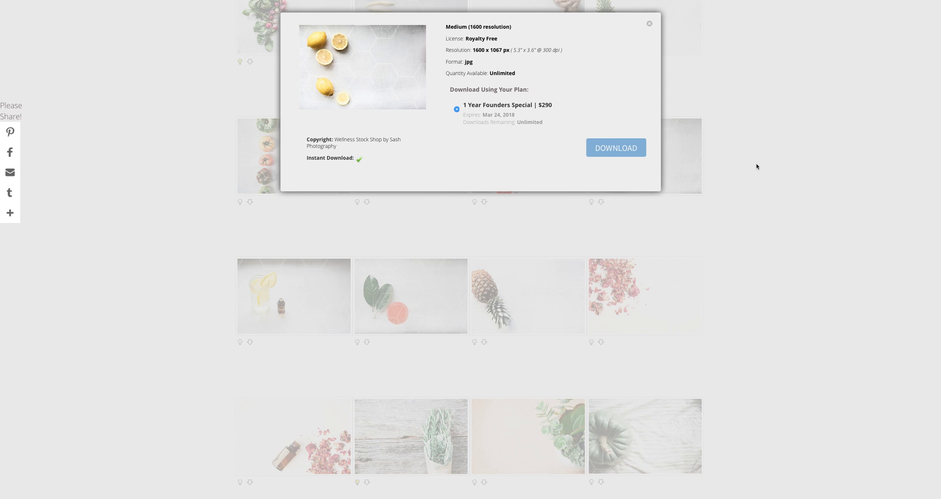
pyautogui.click(650, 25)
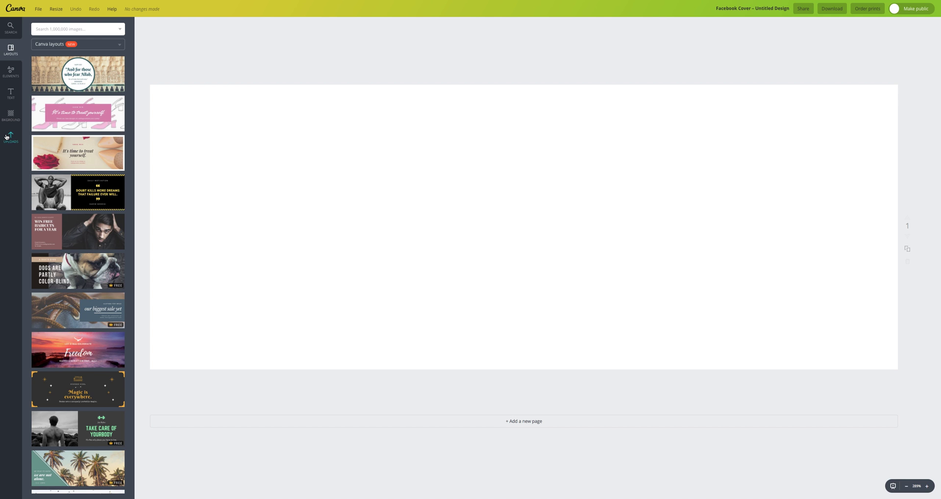
# Step: Switch to Canva, upload the lemon photo, place it on the Facebook cover and enlarge it to fill the canvas
pyautogui.click(6, 136)
pyautogui.click(57, 98)
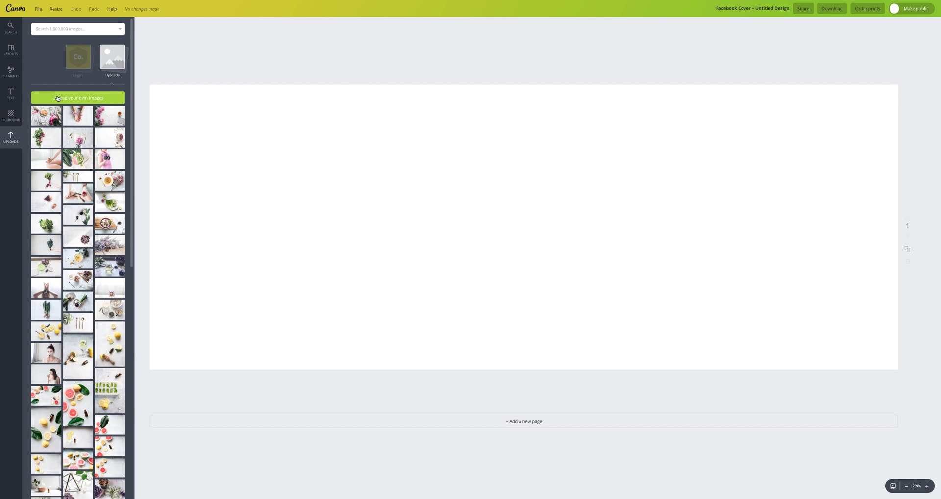
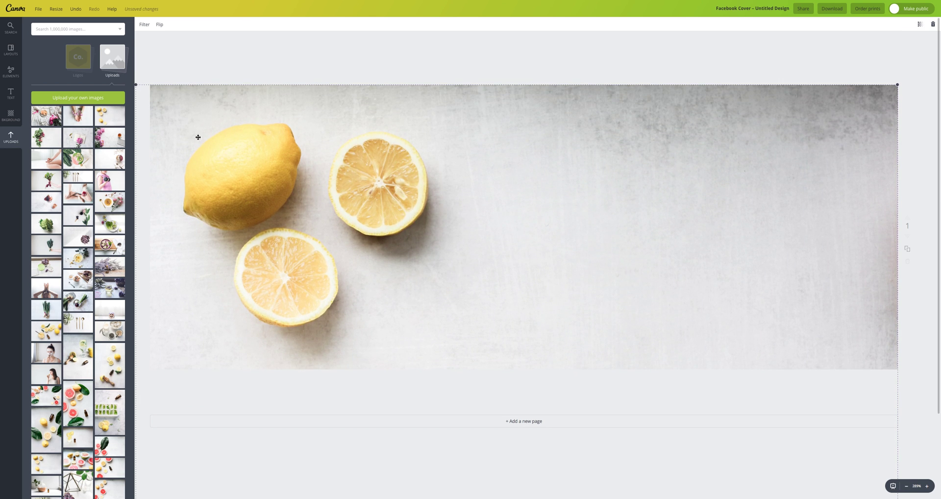
pyautogui.moveTo(136, 85); pyautogui.dragTo(133, 61)
pyautogui.click(404, 54)
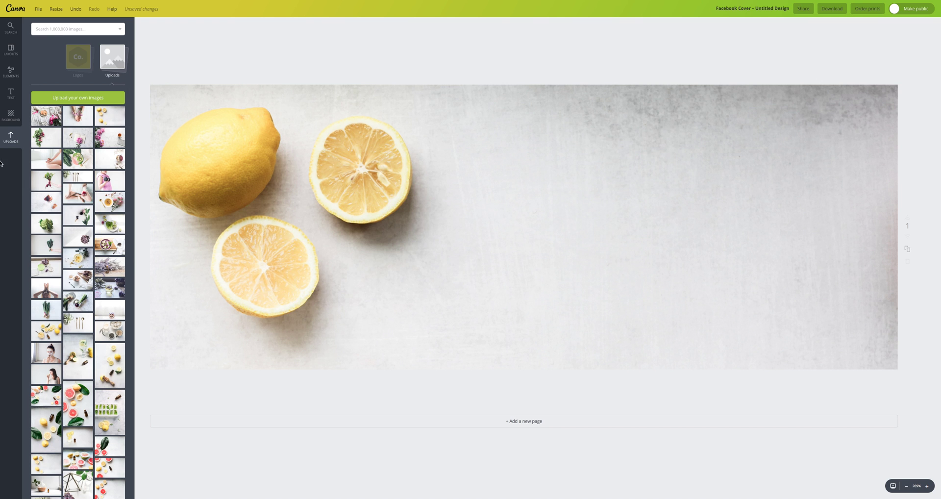
# Step: Add a solid square shape at the center of the cover and stretch it to the canvas's full height
pyautogui.click(10, 72)
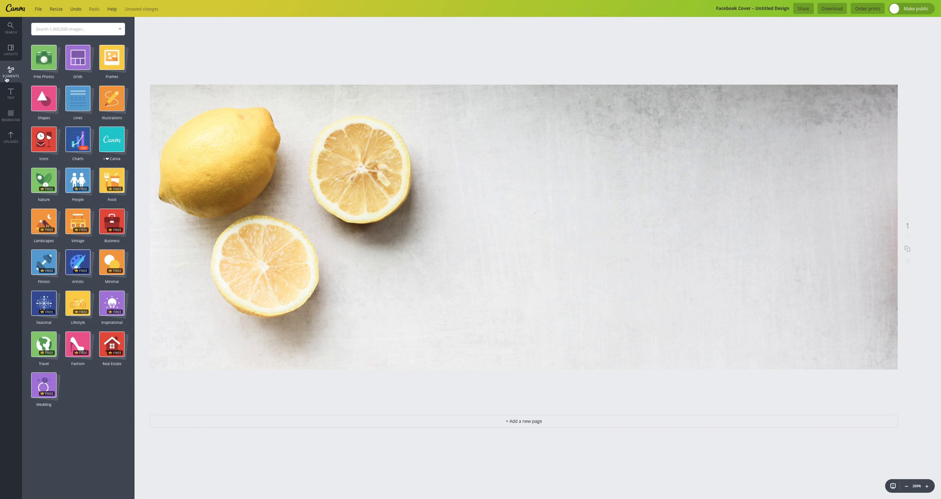
pyautogui.click(44, 102)
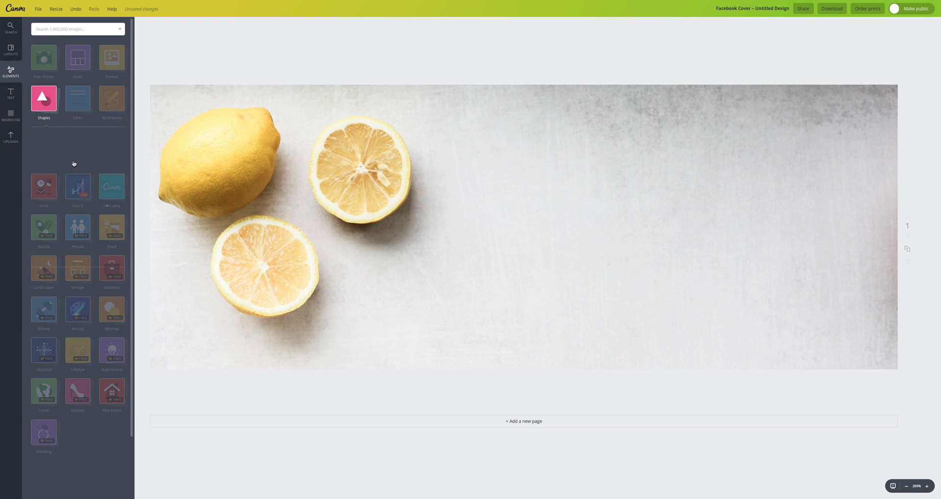
pyautogui.click(45, 154)
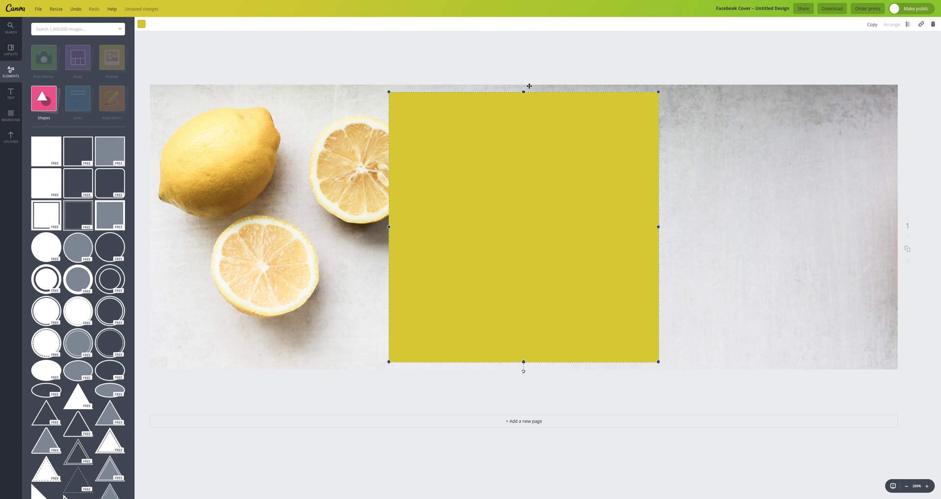
pyautogui.moveTo(523, 93); pyautogui.dragTo(523, 84)
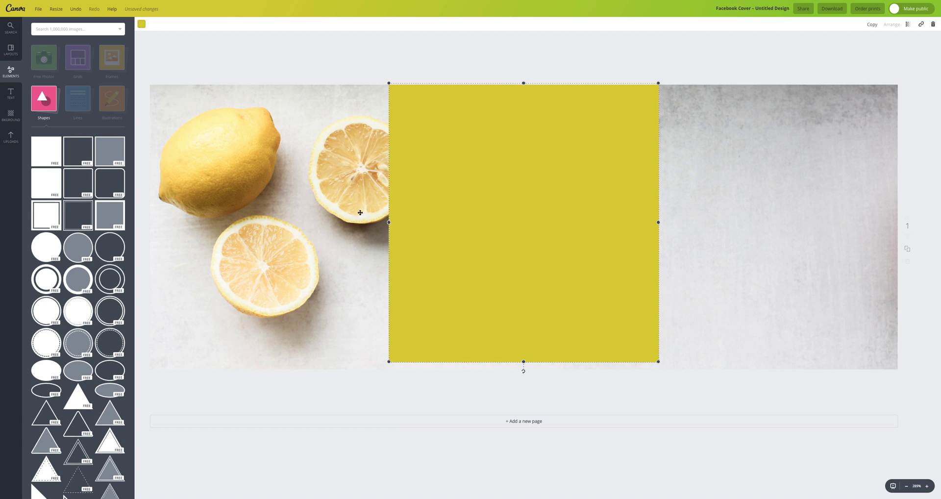
pyautogui.moveTo(524, 363); pyautogui.dragTo(523, 371)
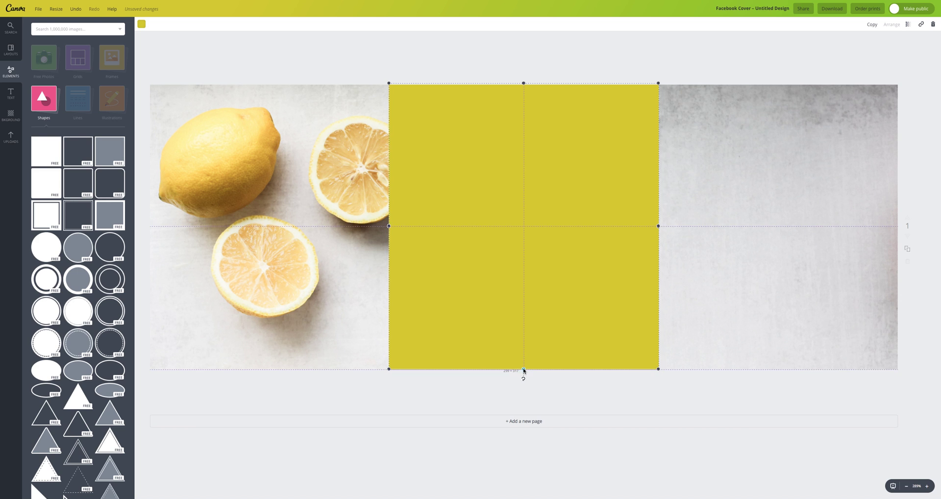
# Step: Change the central square's fill color to white
pyautogui.click(141, 24)
pyautogui.scroll(-1, 198, 118)
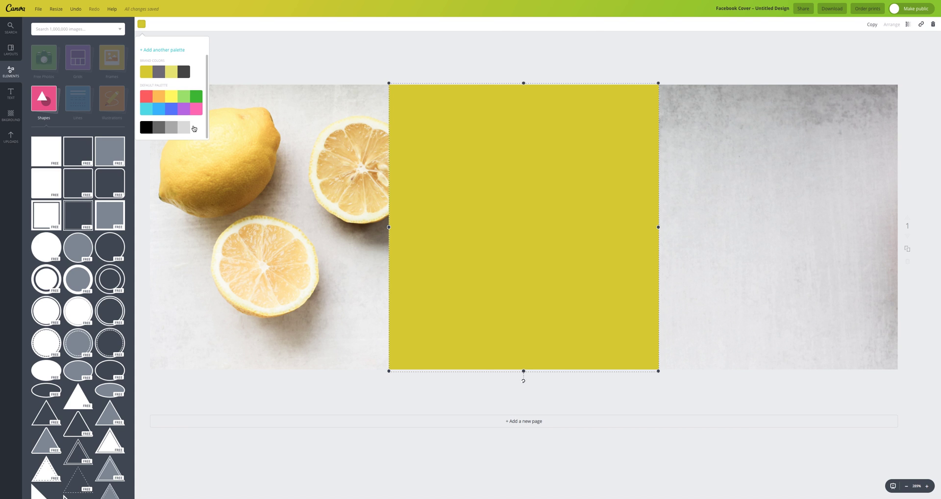
pyautogui.click(196, 127)
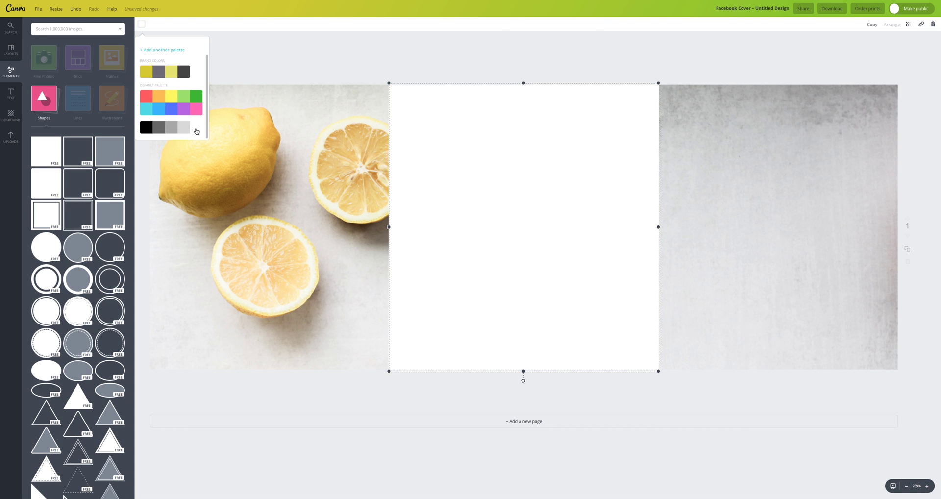
pyautogui.click(631, 63)
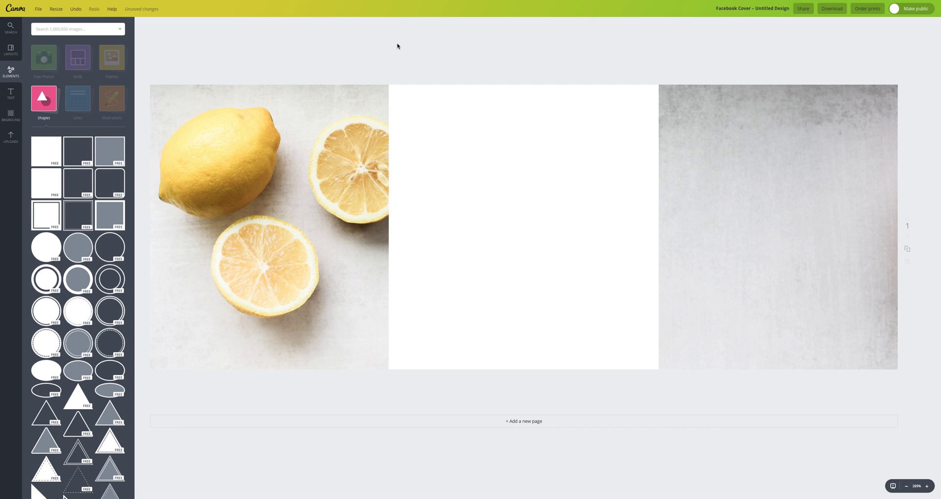
pyautogui.click(572, 212)
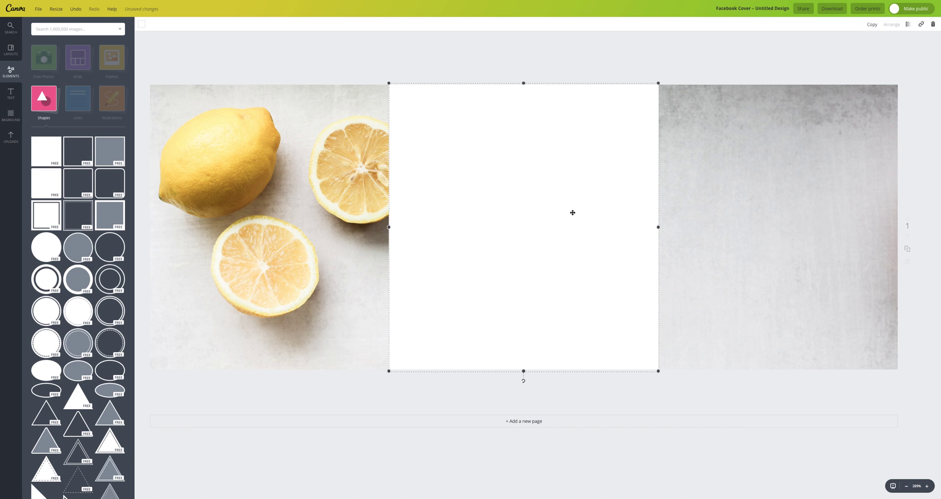
# Step: Set the transparency of the central white panel to 69 so the lemon photo shows through
pyautogui.click(909, 24)
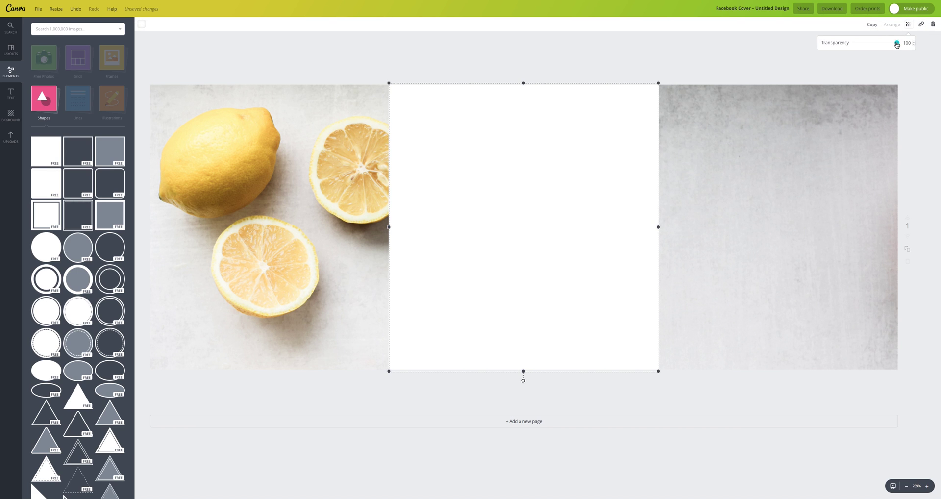
pyautogui.moveTo(895, 44); pyautogui.dragTo(886, 45)
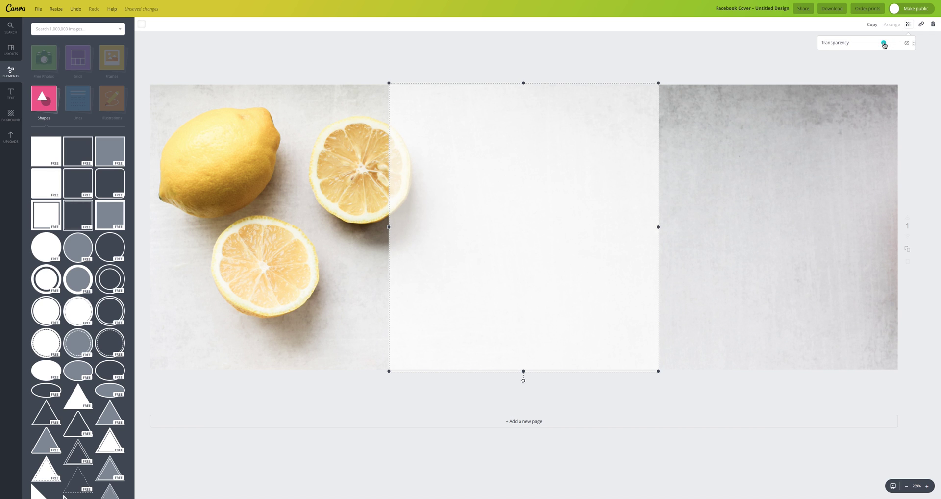
pyautogui.click(364, 68)
pyautogui.click(361, 69)
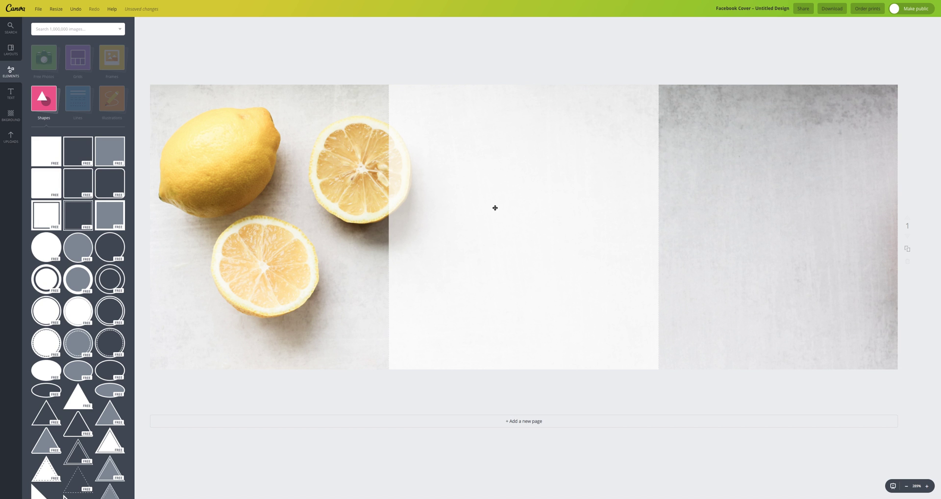
# Step: Add a heading to the cover and enter "Join Our" as its first line
pyautogui.click(10, 94)
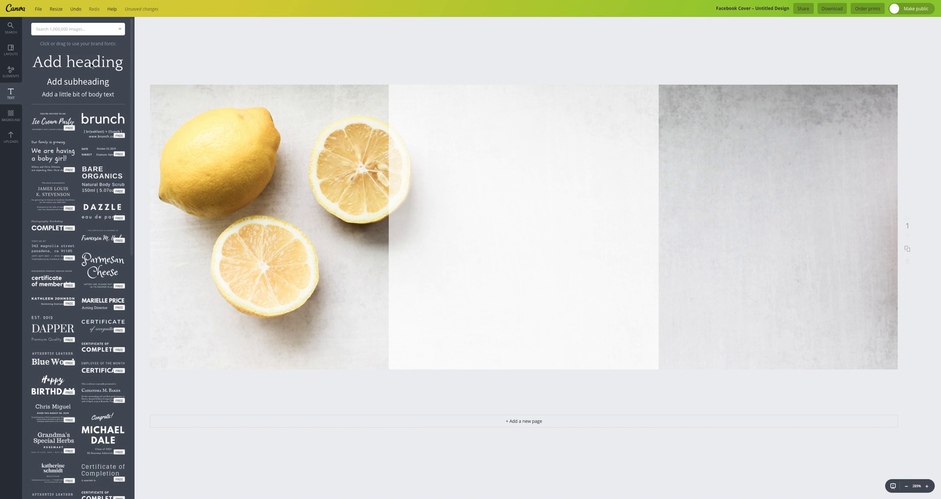
pyautogui.click(91, 64)
pyautogui.click(524, 267)
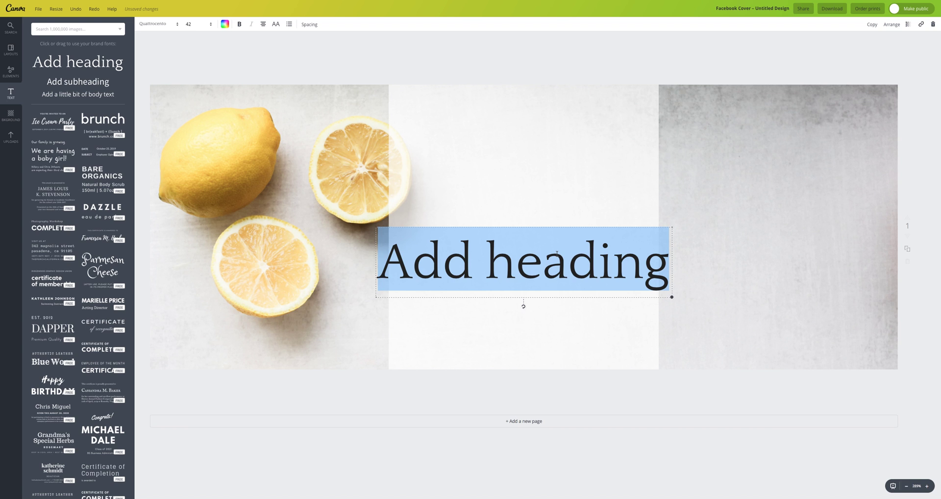
pyautogui.write('Join ')
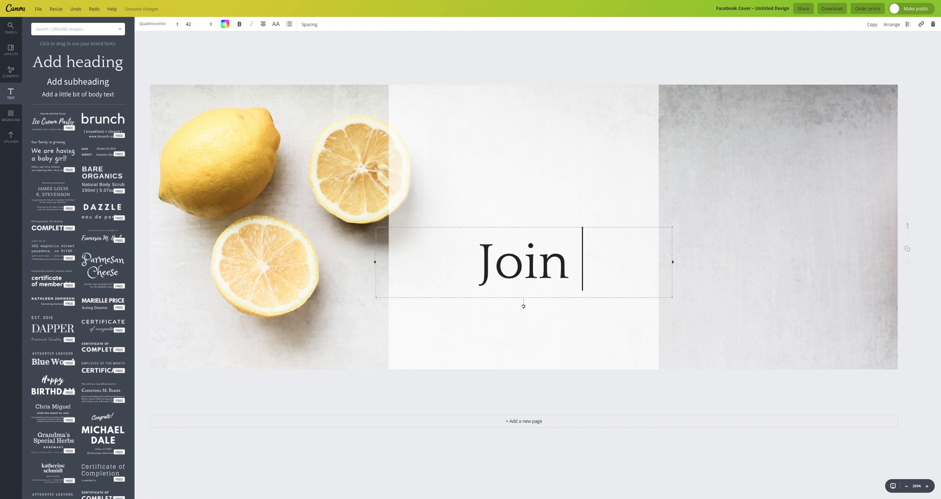
pyautogui.write('Our')
pyautogui.press('Return')
# Step: Continue the heading with the lines "Free", "5 Day Detox" and "Challenge"
pyautogui.write('free')
pyautogui.press('BackSpace')
pyautogui.press('BackSpace')
pyautogui.press('BackSpace')
pyautogui.press('BackSpace')
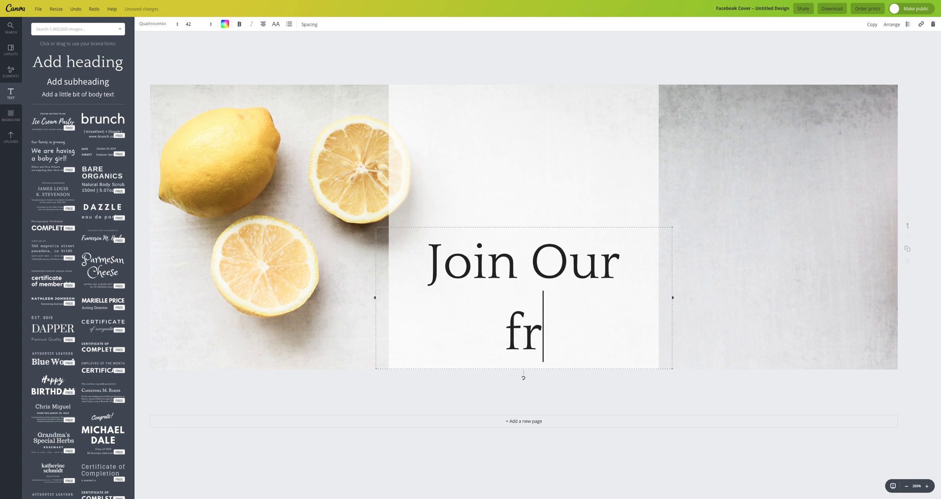
pyautogui.write('Free')
pyautogui.press('Return')
pyautogui.write('5 D')
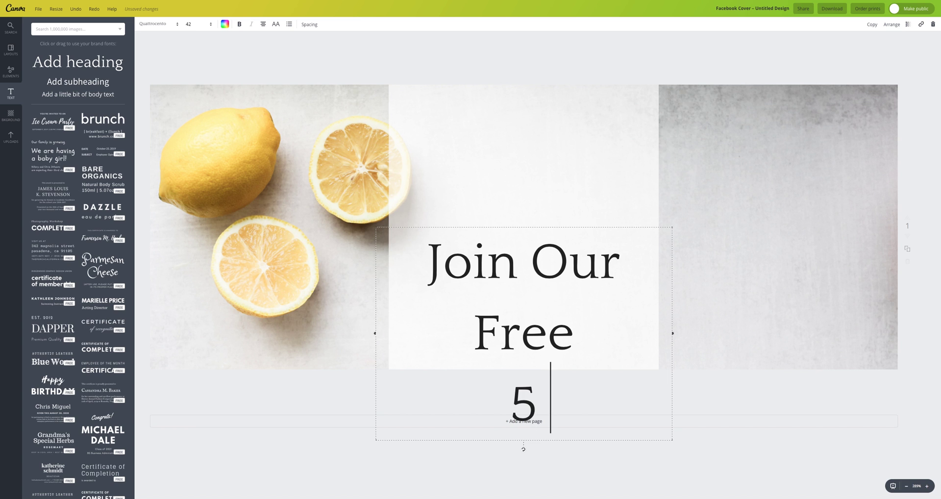
pyautogui.write('ay')
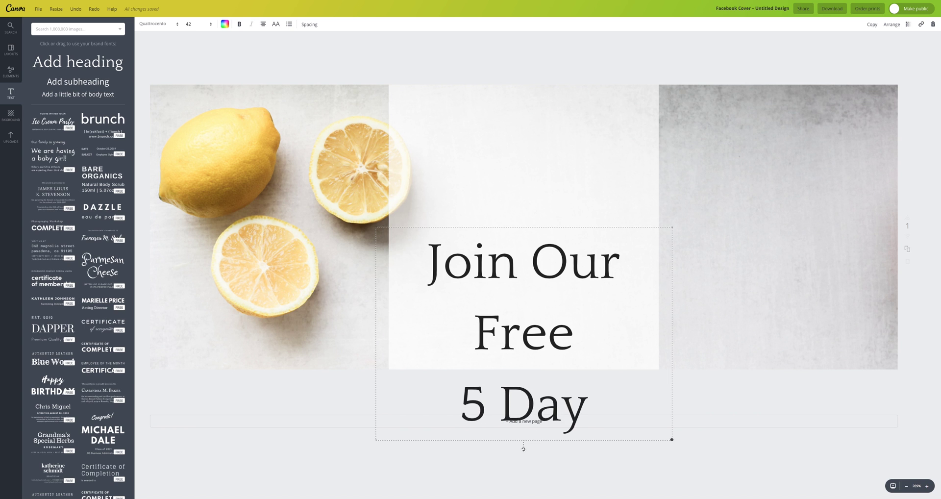
pyautogui.write(' Detox')
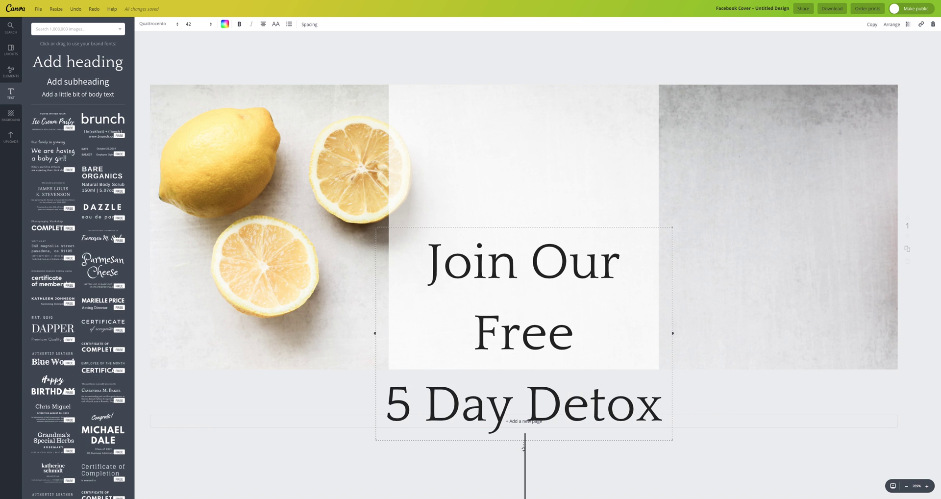
pyautogui.press('Return')
pyautogui.write('Challenge')
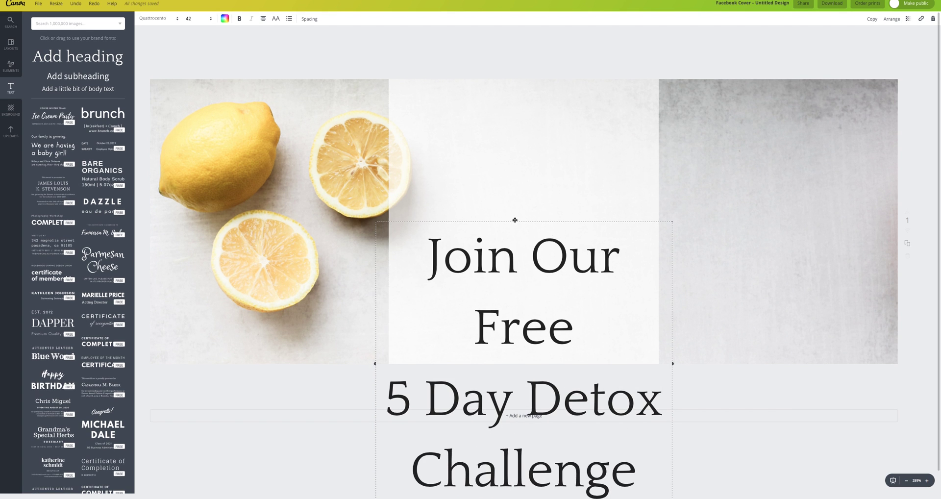
# Step: Move the heading up to the upper edge of the white panel and set its font size to 21
pyautogui.moveTo(515, 220); pyautogui.dragTo(513, 83)
pyautogui.click(531, 187)
pyautogui.hotkey('ctrl', 'a')
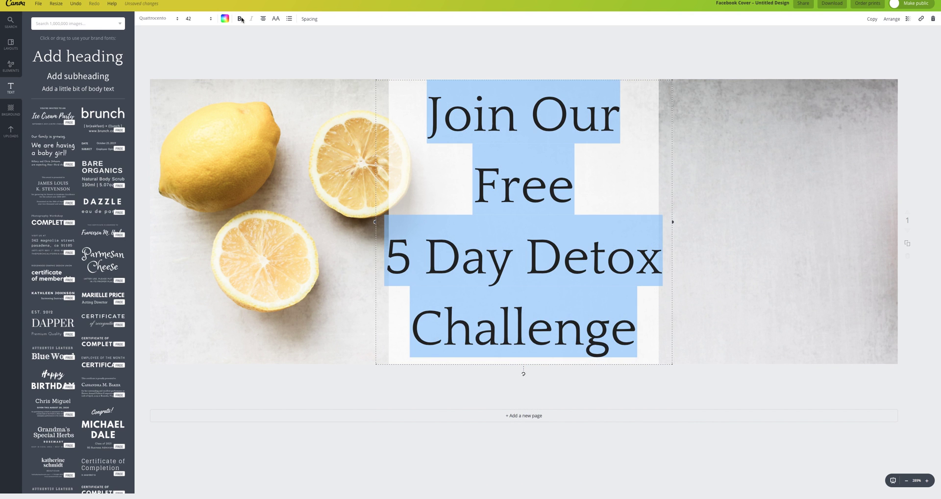
pyautogui.click(200, 22)
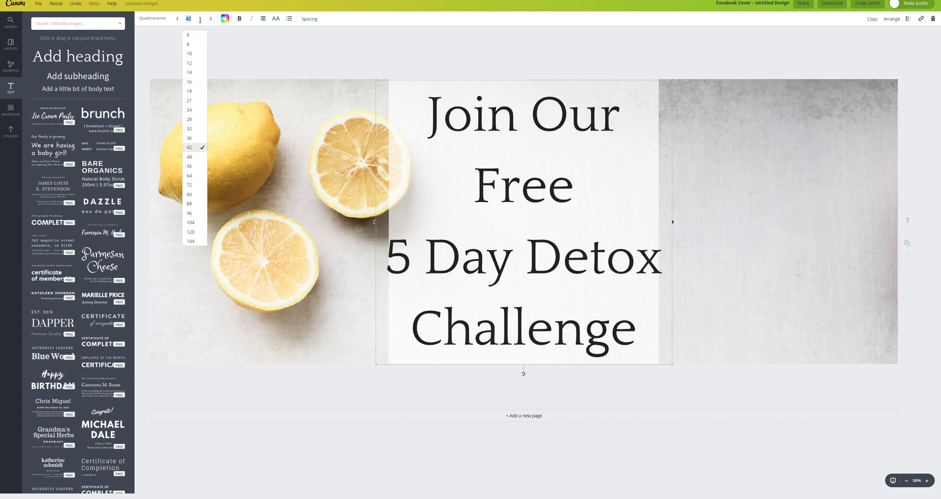
pyautogui.click(196, 124)
pyautogui.click(200, 17)
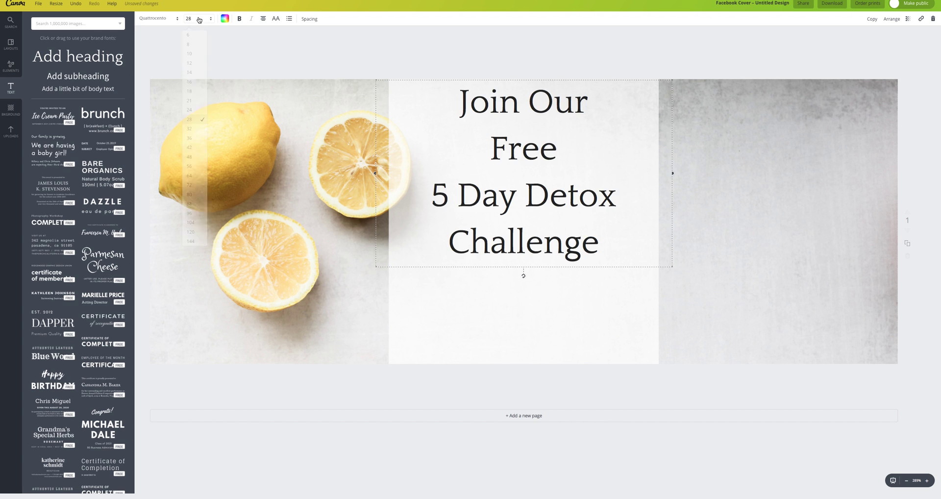
pyautogui.click(195, 104)
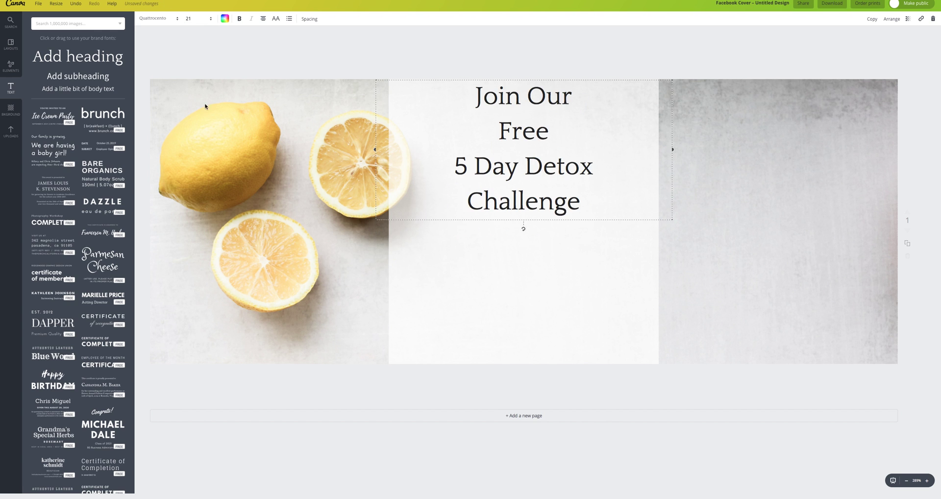
# Step: Reduce the heading's line height to 1.09 and delete its "Free" line
pyautogui.click(309, 19)
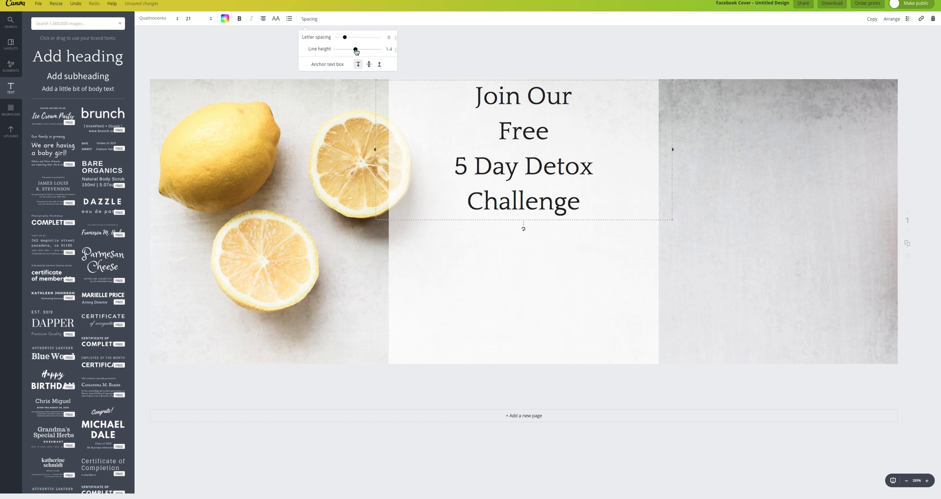
pyautogui.moveTo(355, 50); pyautogui.dragTo(349, 50)
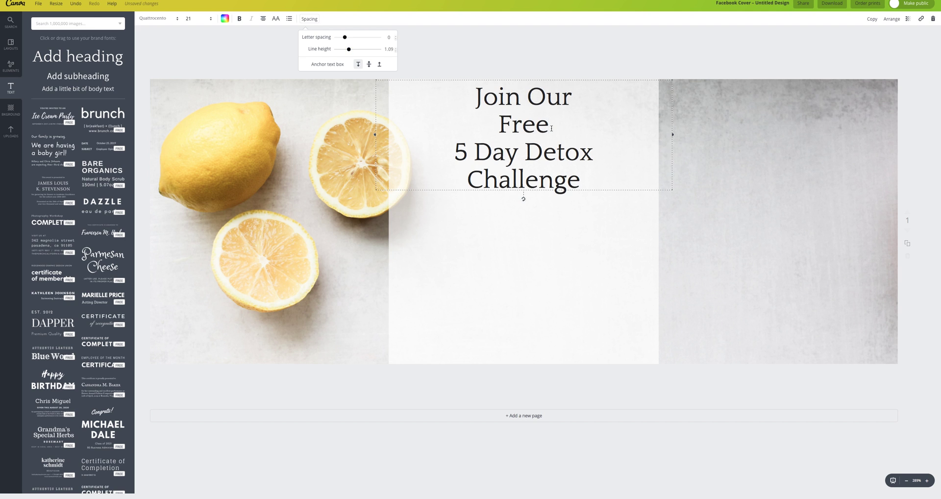
pyautogui.moveTo(551, 128); pyautogui.dragTo(501, 125)
pyautogui.press('BackSpace')
pyautogui.press('BackSpace')
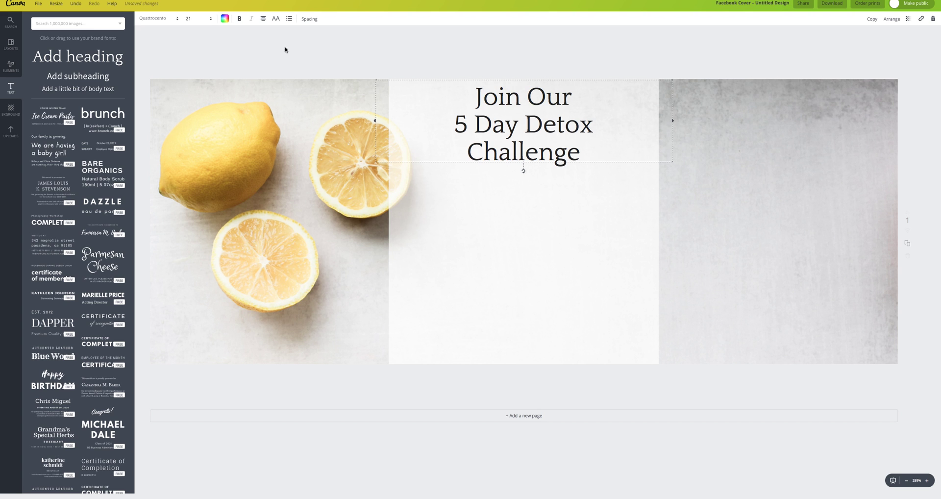
# Step: Add a subheading below the heading, set its font to Allura and replace its text with "Free"
pyautogui.click(65, 77)
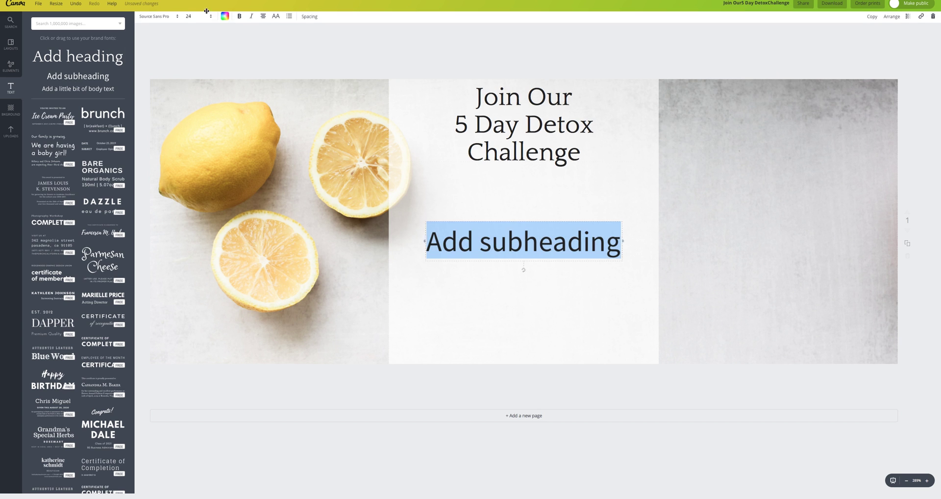
pyautogui.click(153, 20)
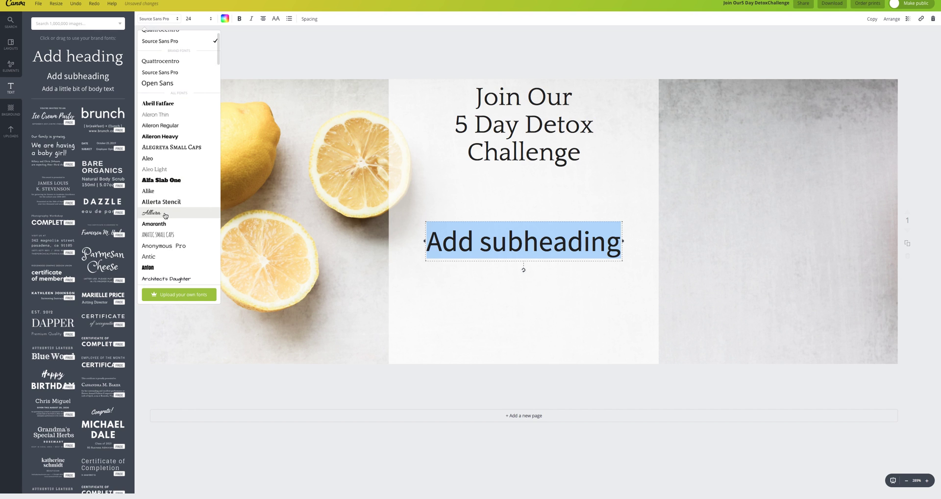
pyautogui.click(153, 215)
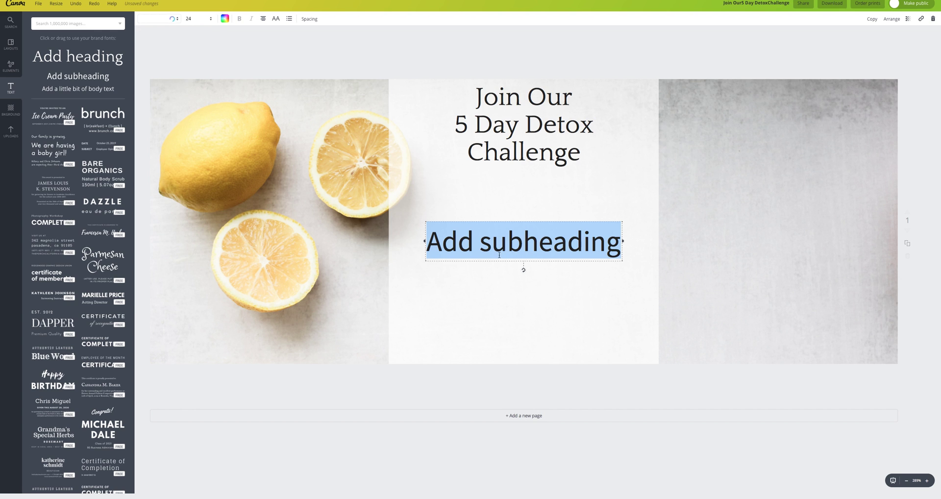
pyautogui.doubleClick(518, 240)
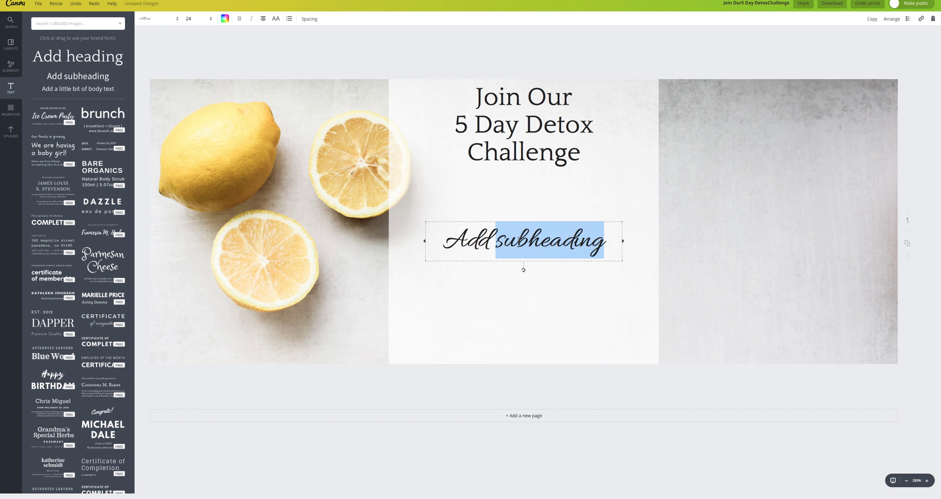
pyautogui.tripleClick(518, 240)
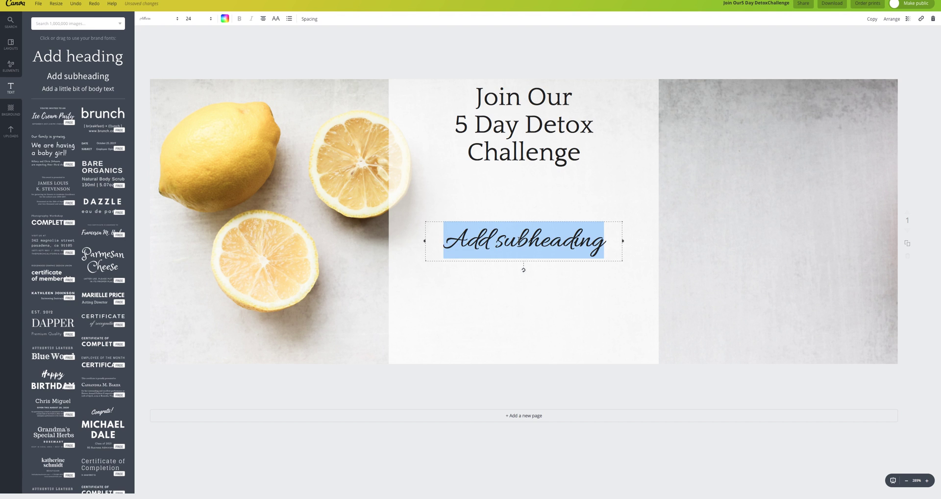
pyautogui.write('Free')
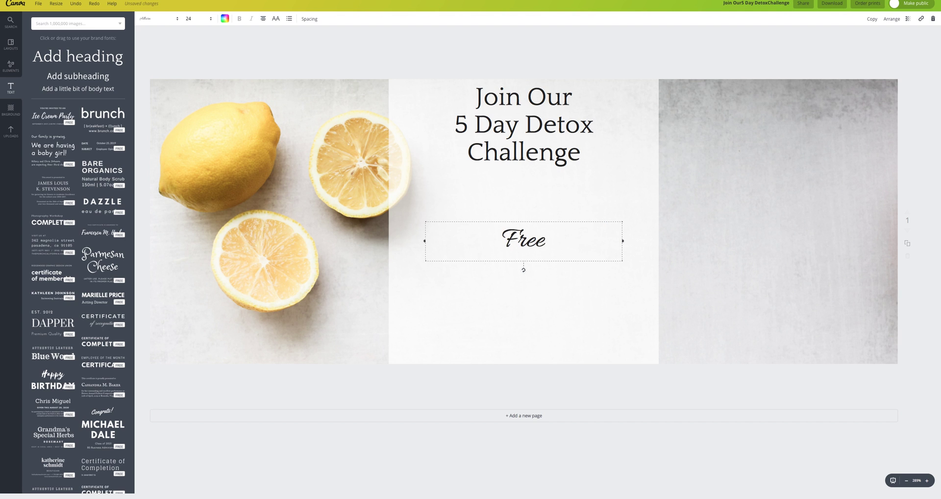
# Step: Change the font of the word "Free" to Sacramento
pyautogui.doubleClick(545, 240)
pyautogui.click(156, 19)
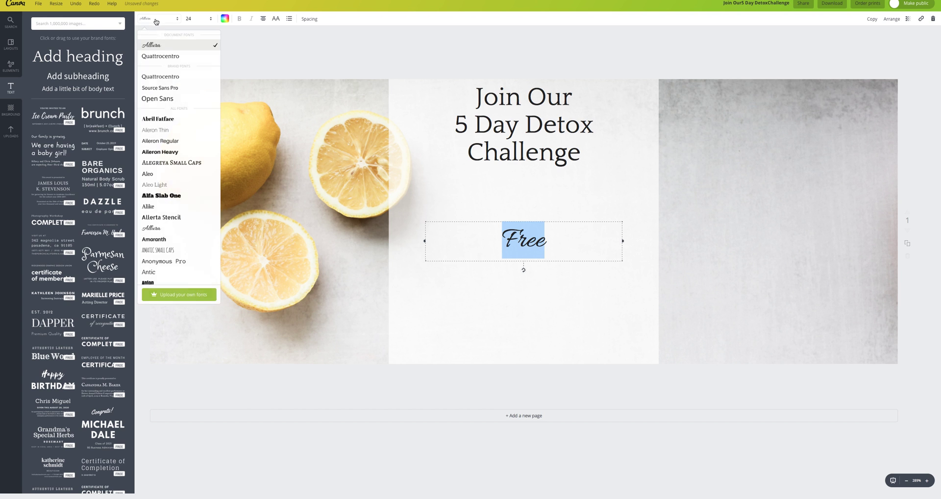
pyautogui.scroll(-20, 168, 159)
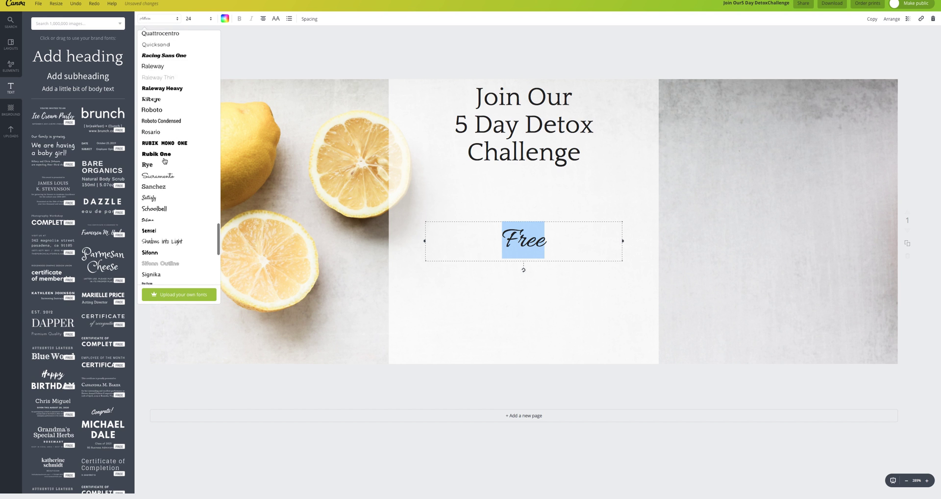
pyautogui.scroll(-1, 164, 161)
pyautogui.scroll(3, 164, 161)
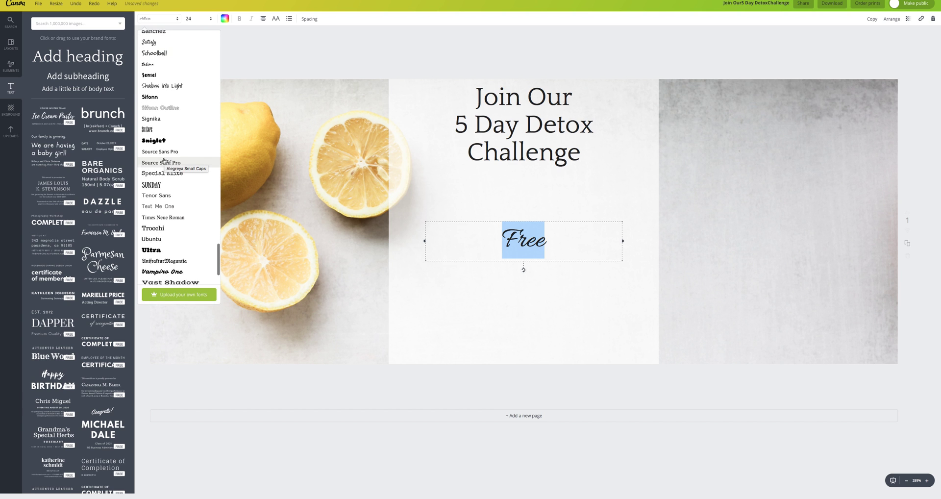
pyautogui.scroll(2, 164, 160)
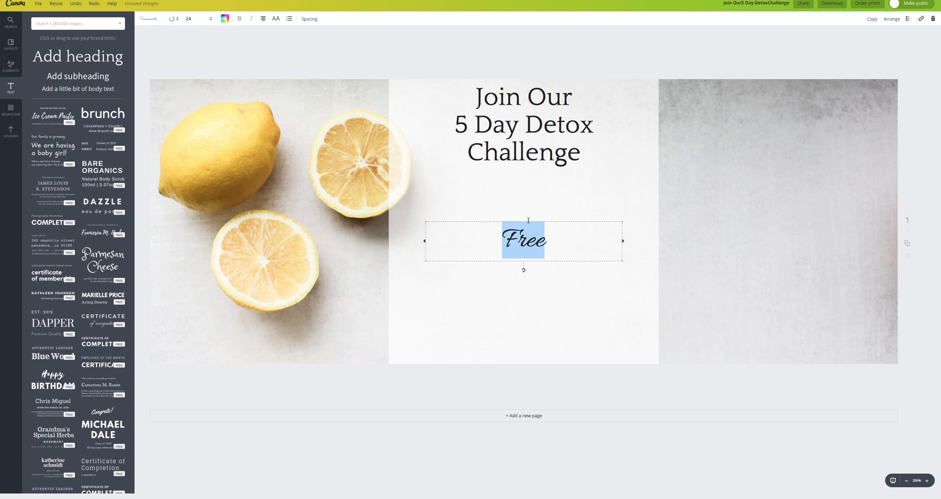
# Step: Place the word "Free" just before "5 Day Detox" and color it with the first brand color, yellow-green
pyautogui.moveTo(525, 220); pyautogui.dragTo(418, 101)
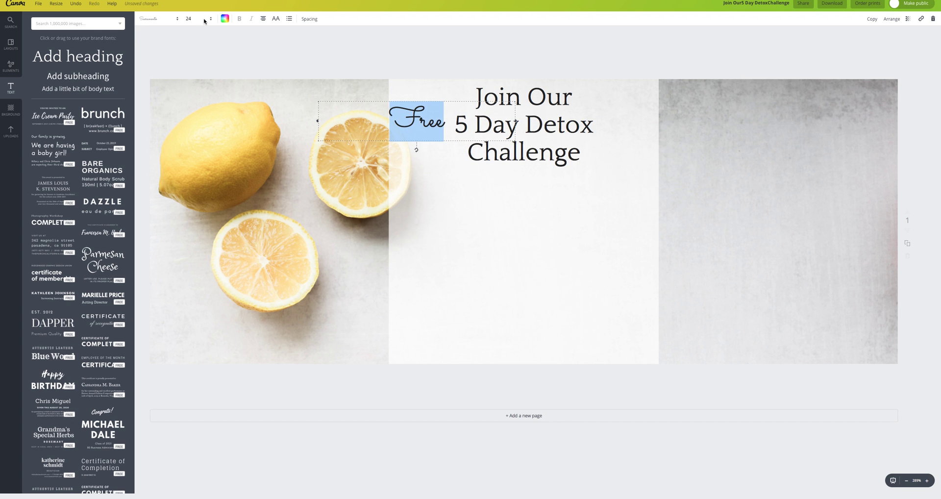
pyautogui.click(225, 19)
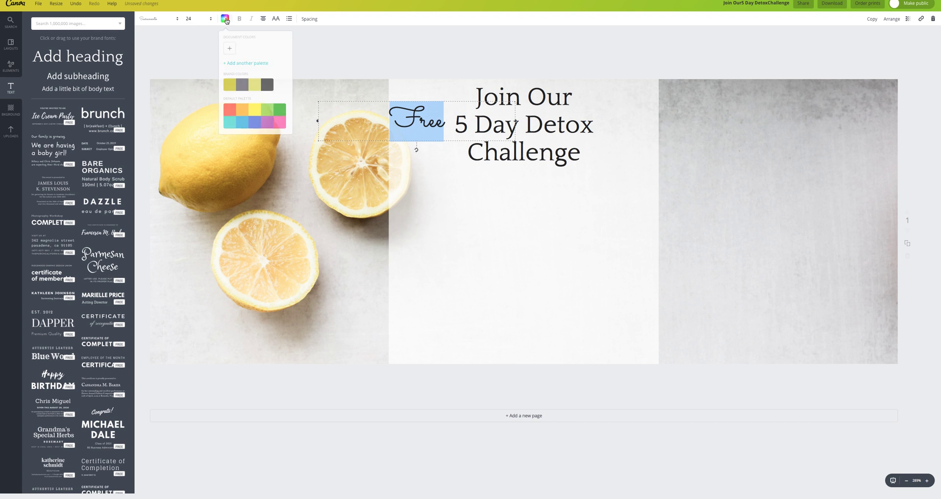
pyautogui.click(227, 86)
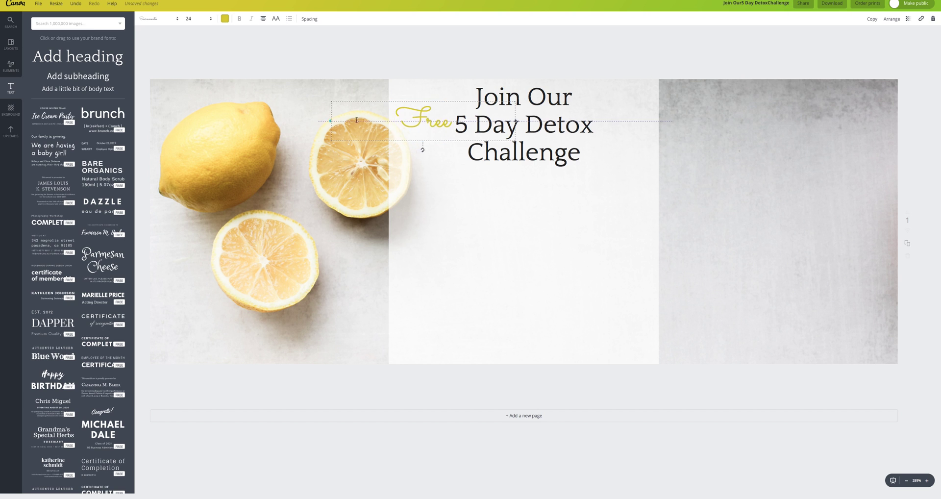
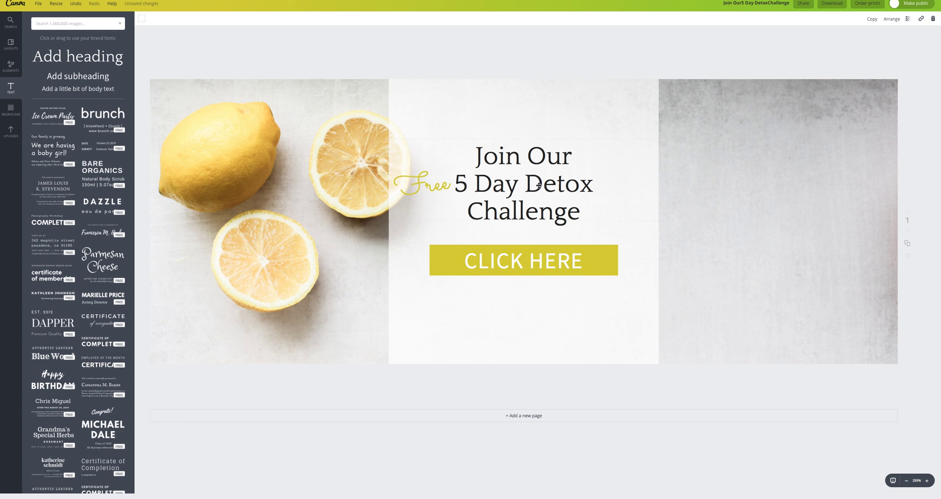
# Step: Increase the line height of the "Join Our 5 Day Detox Challenge" heading to 1.19
pyautogui.click(308, 18)
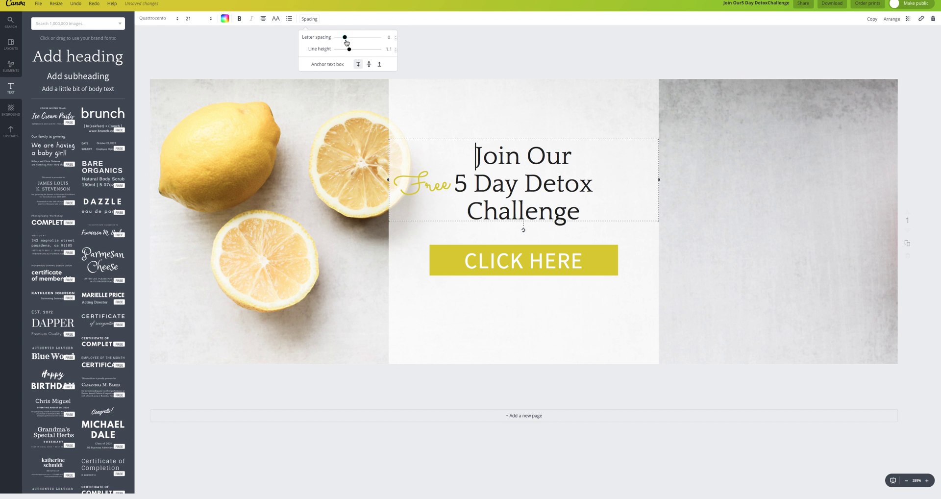
pyautogui.moveTo(350, 49); pyautogui.dragTo(351, 49)
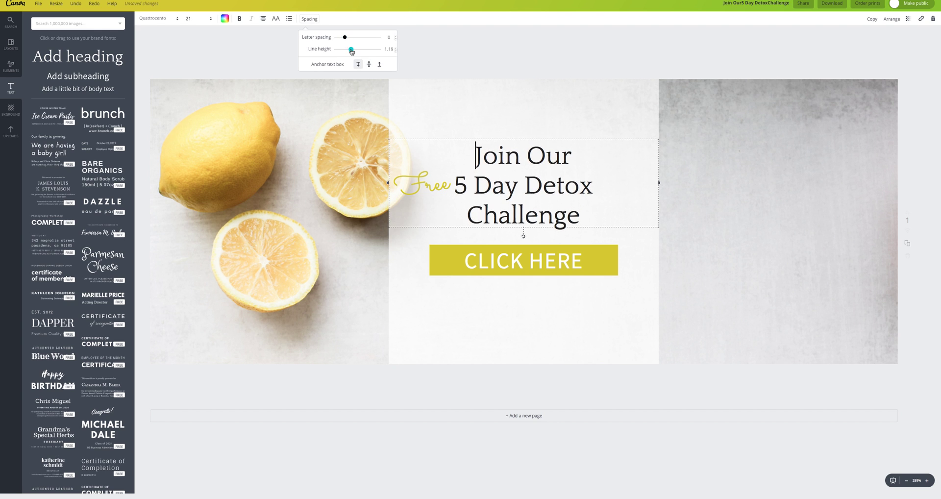
pyautogui.click(499, 100)
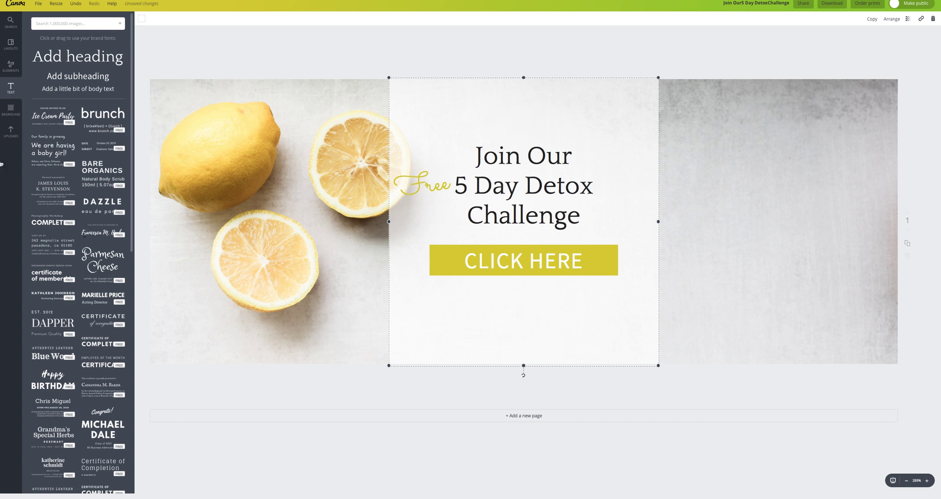
# Step: Add the curved teal arrow from the line elements, shrink it and place it beside the "CLICK HERE" button, pointing at it
pyautogui.click(10, 67)
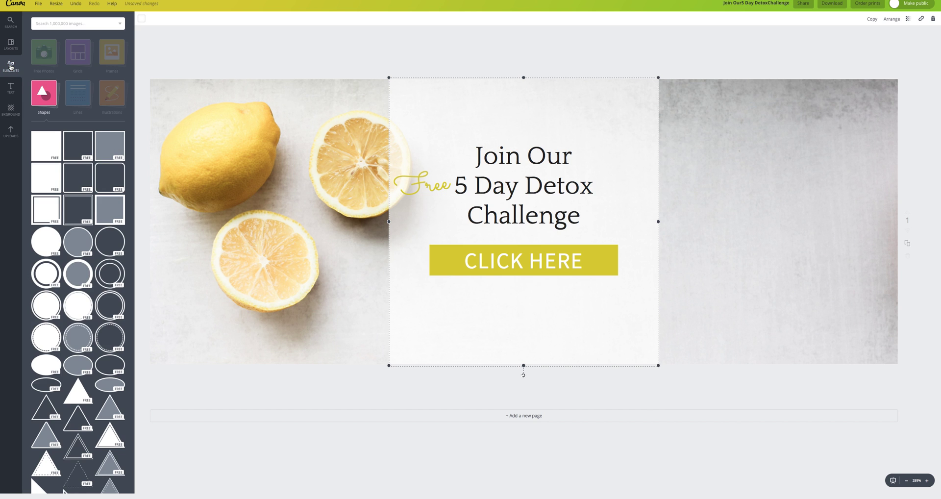
pyautogui.click(78, 95)
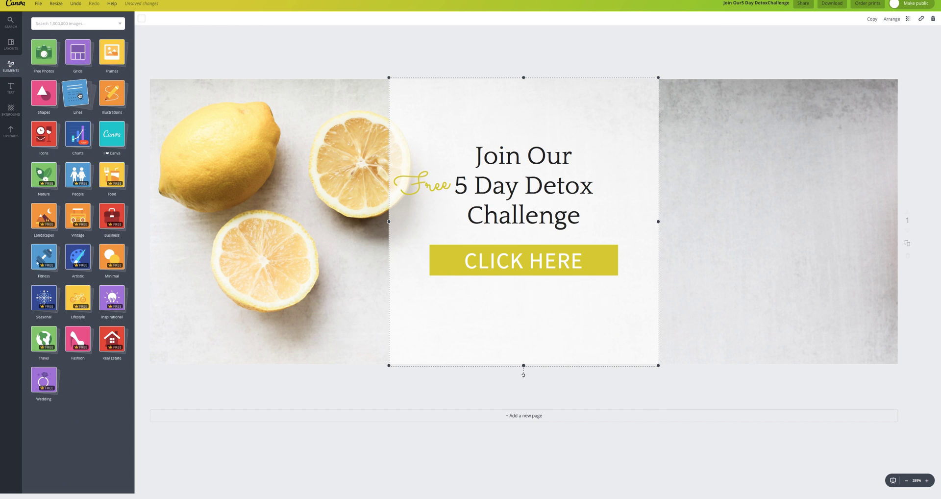
pyautogui.click(79, 94)
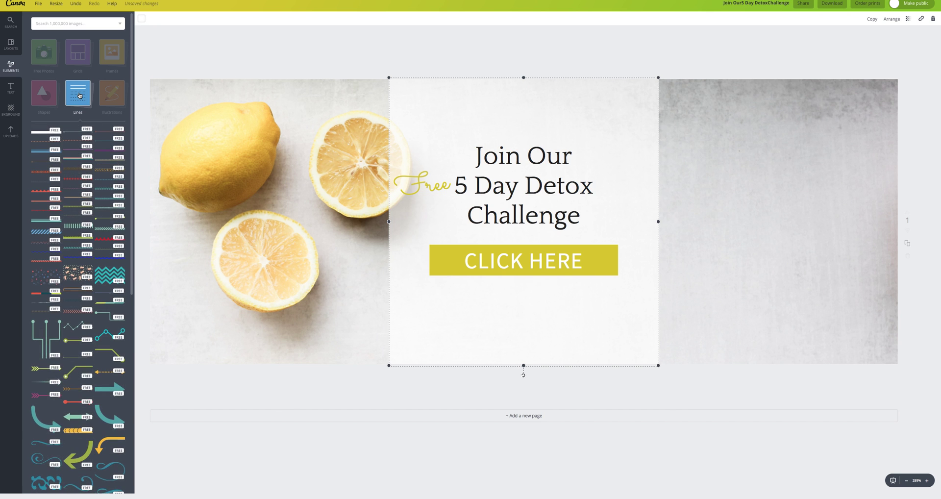
pyautogui.scroll(-2, 83, 344)
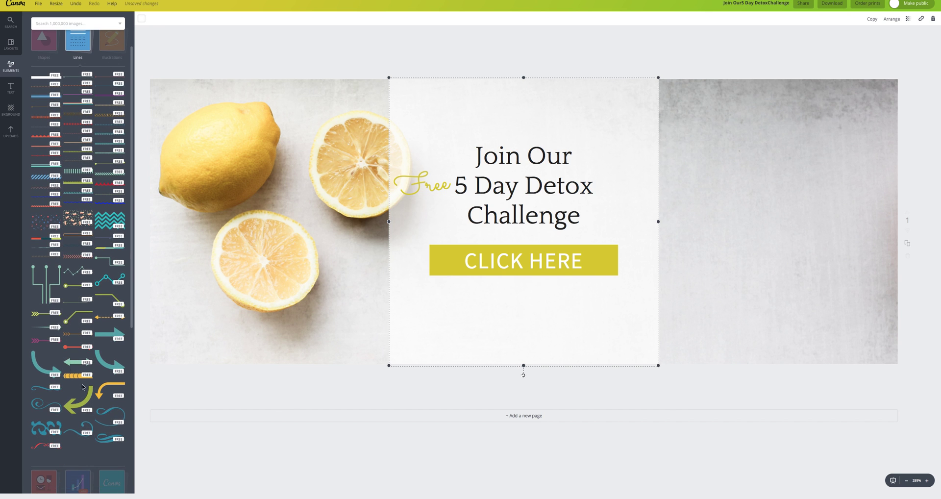
pyautogui.click(106, 364)
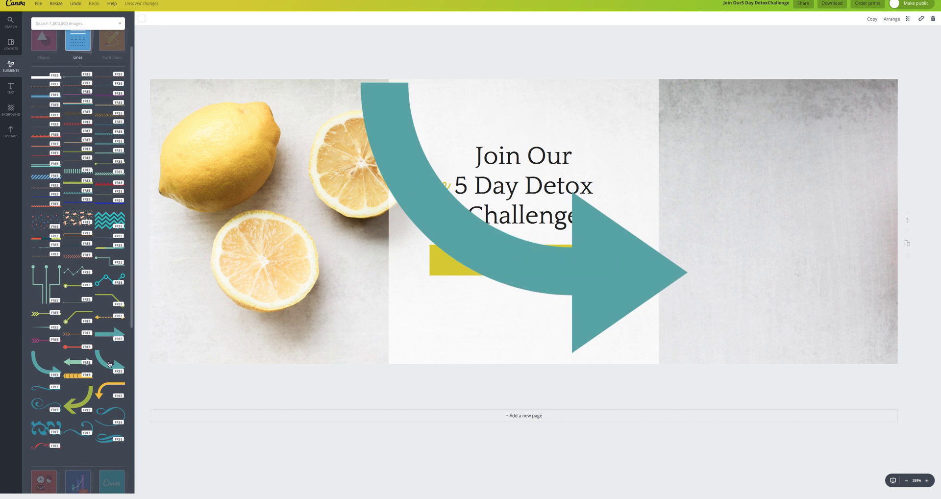
pyautogui.moveTo(688, 356); pyautogui.dragTo(464, 184)
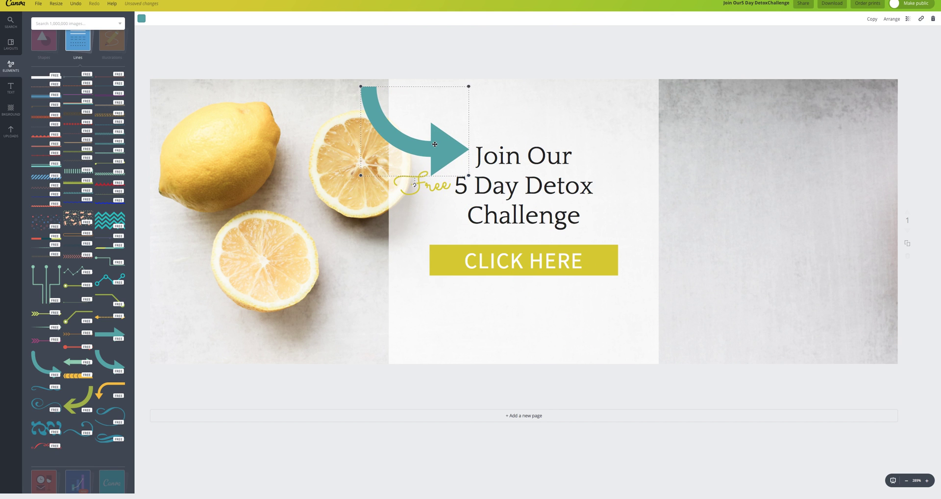
pyautogui.moveTo(434, 150); pyautogui.dragTo(381, 261)
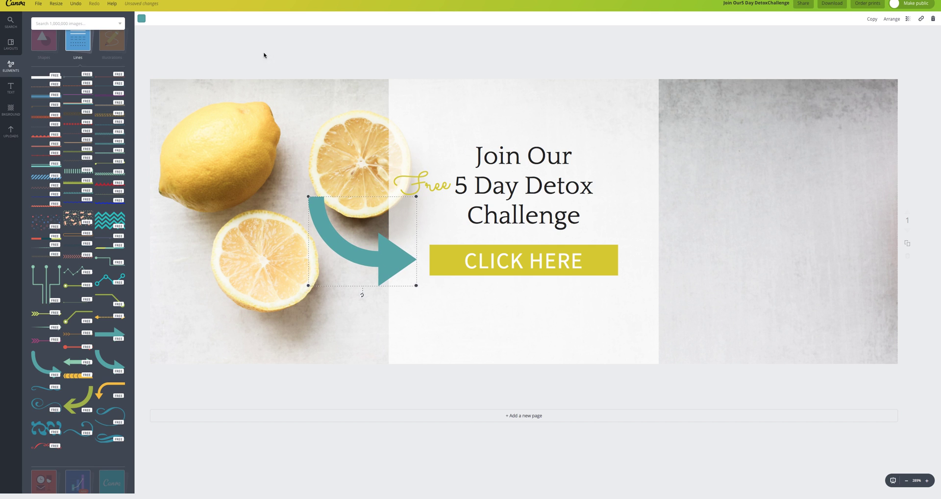
# Step: Color the curved arrow with the first brand color, yellow-green
pyautogui.click(142, 18)
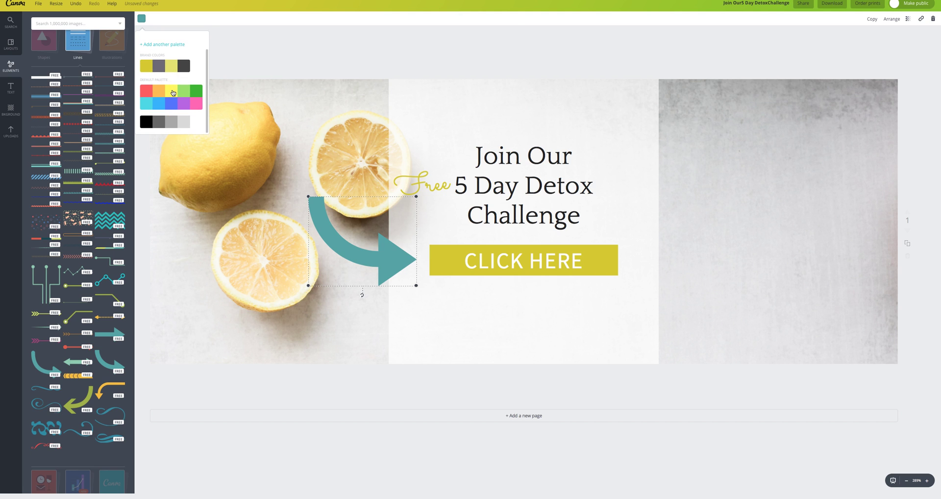
pyautogui.click(146, 67)
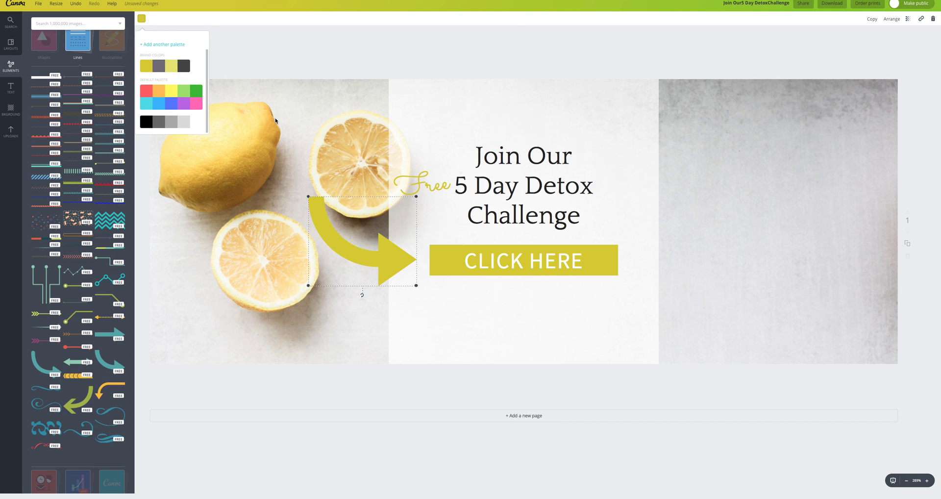
pyautogui.click(608, 109)
# Step: Move the "Join Our 5 Day Detox Challenge" heading and the word "Free" slightly up, away from the "CLICK HERE" button
pyautogui.click(537, 156)
pyautogui.click(537, 156)
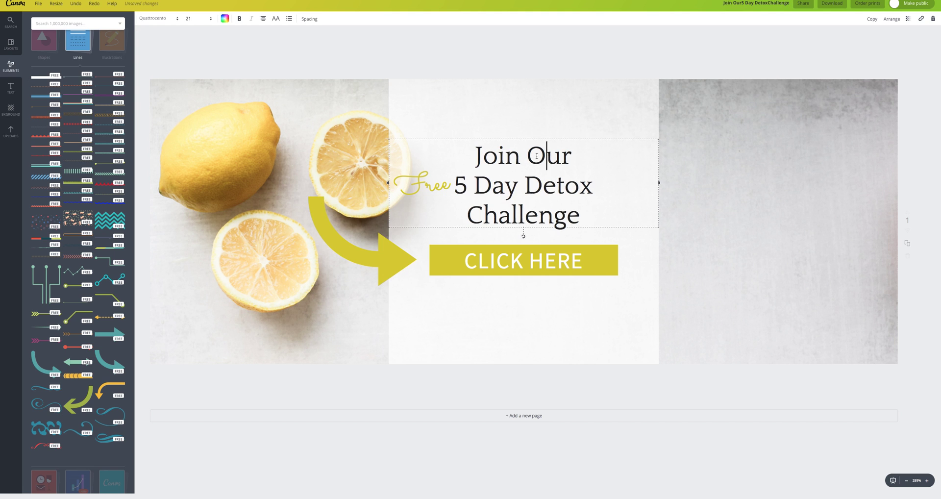
pyautogui.moveTo(515, 138); pyautogui.dragTo(515, 131)
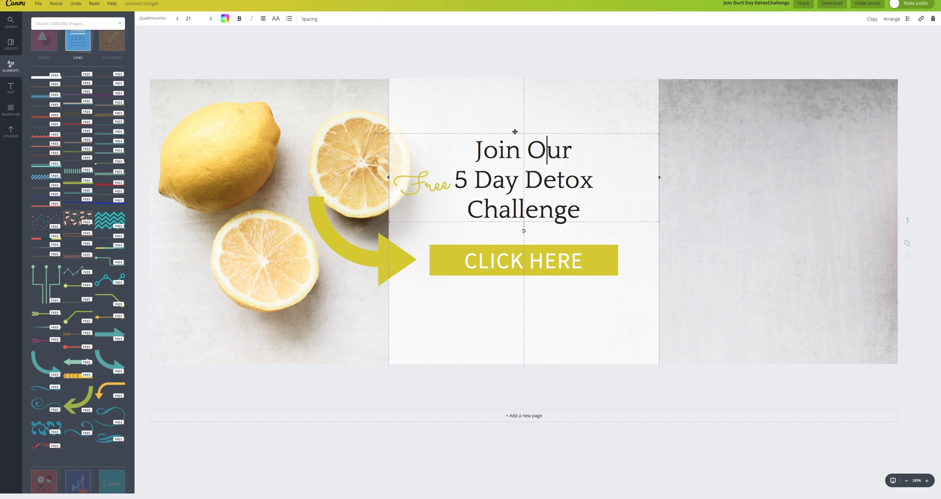
pyautogui.click(415, 176)
pyautogui.click(418, 242)
pyautogui.moveTo(420, 184); pyautogui.dragTo(419, 177)
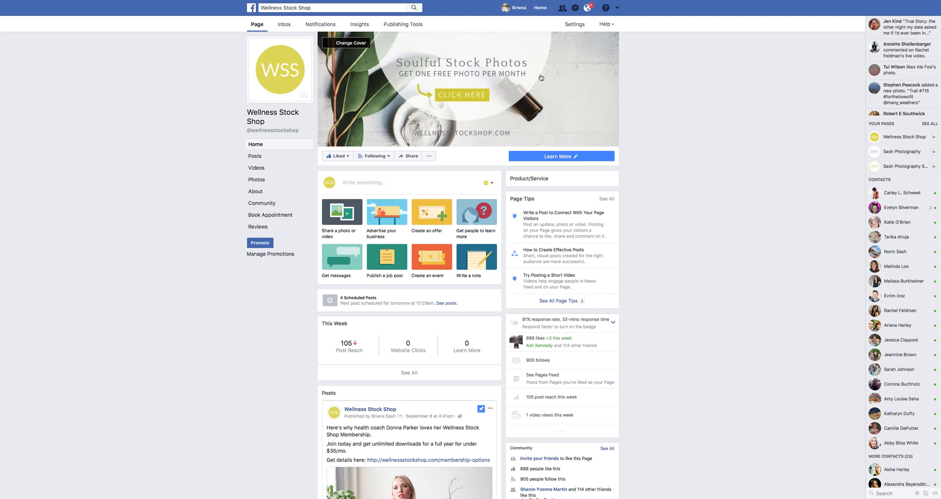
# Step: On the Wellness Stock Shop Facebook page, inspect the cover photo's description and its editing form, and leave without changes
pyautogui.click(464, 96)
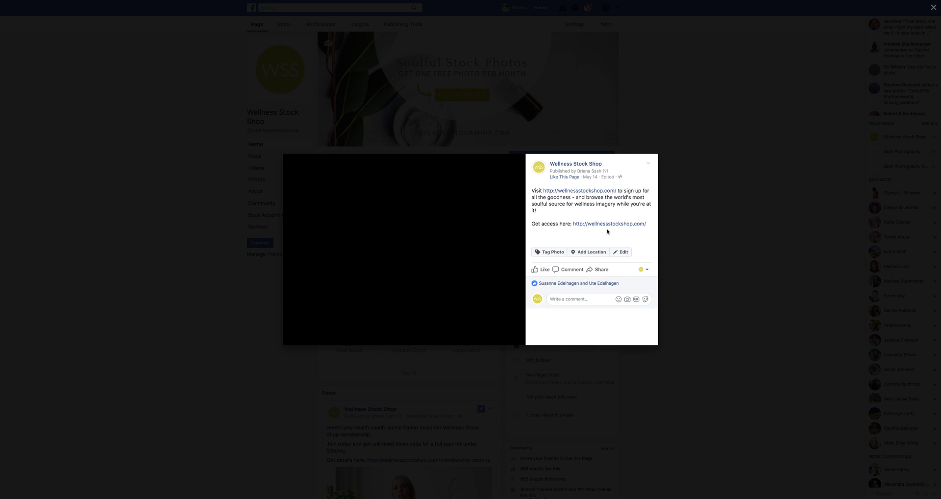
pyautogui.click(623, 252)
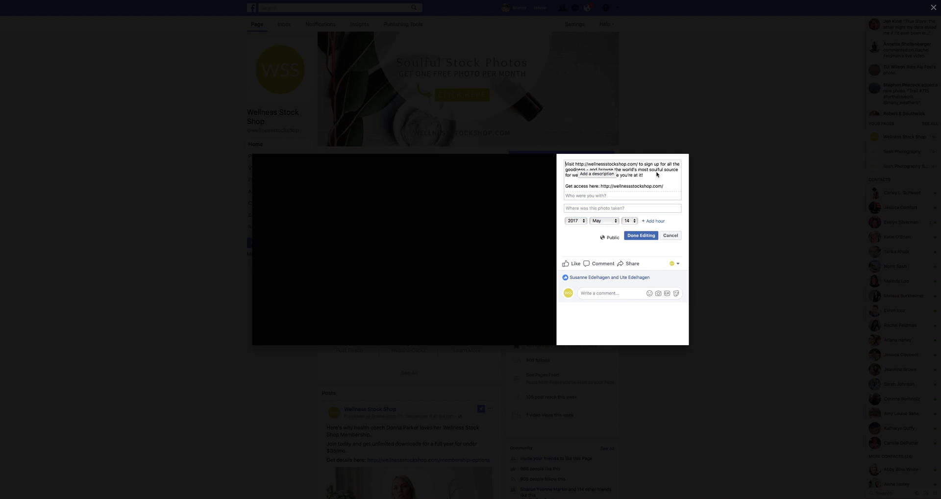
pyautogui.click(725, 185)
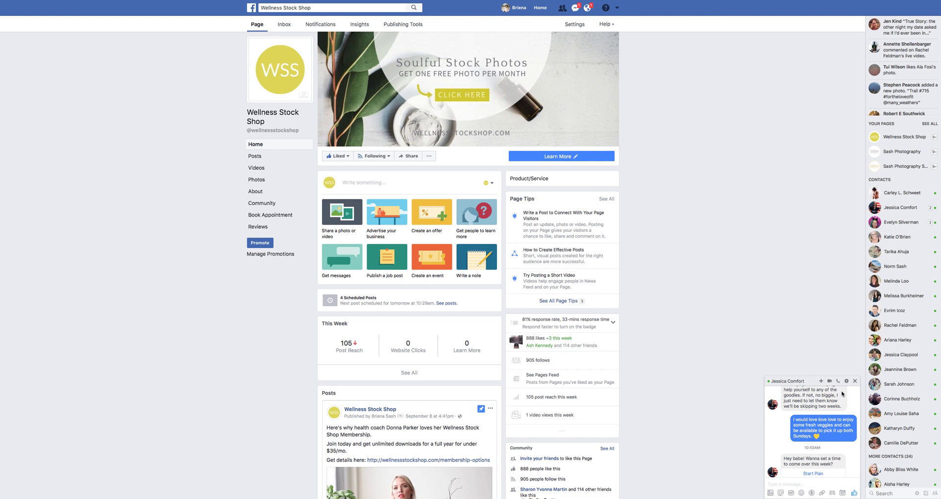
pyautogui.click(855, 381)
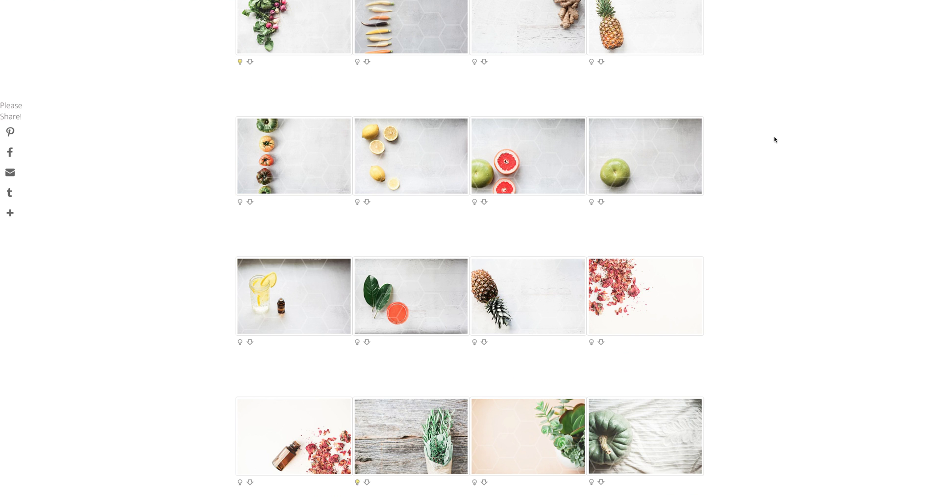
# Step: Look through the Quick Backgrounds gallery on the Wellness Stock Shop site and the overview of all its galleries
pyautogui.scroll(7, 775, 140)
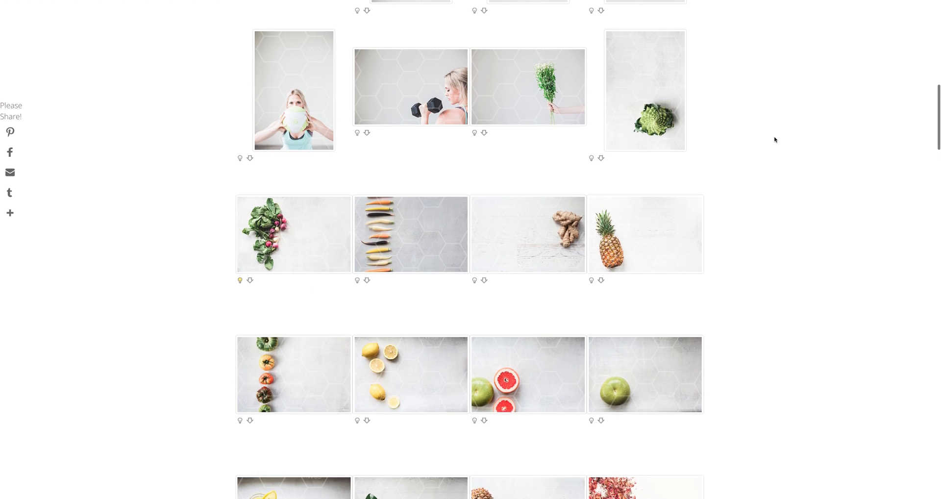
pyautogui.scroll(6, 775, 140)
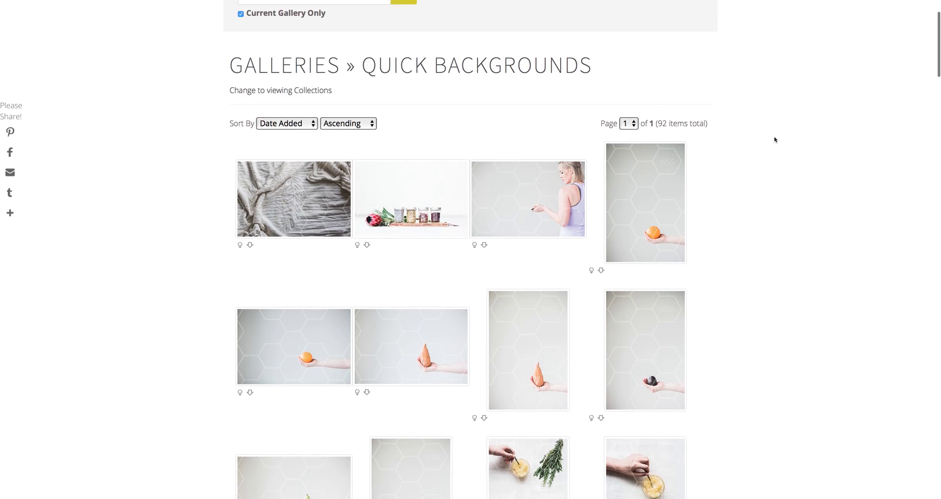
pyautogui.scroll(-11, 774, 140)
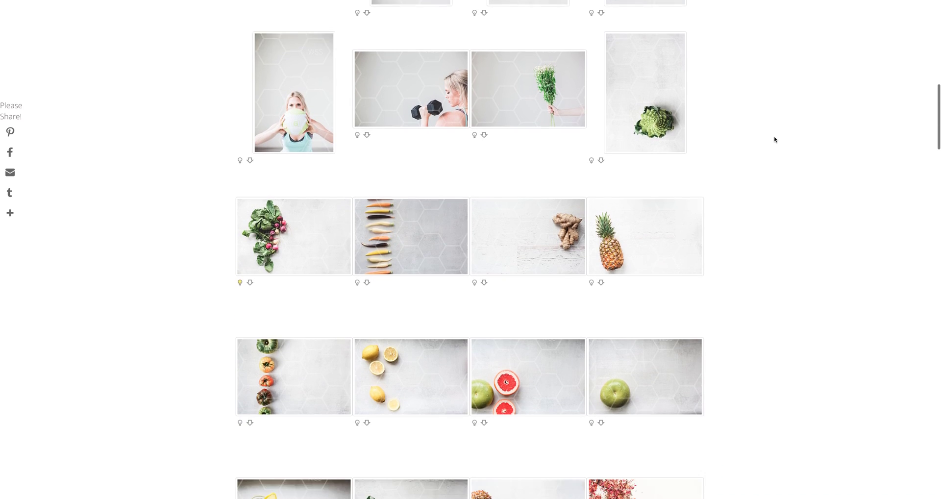
pyautogui.scroll(15, 774, 140)
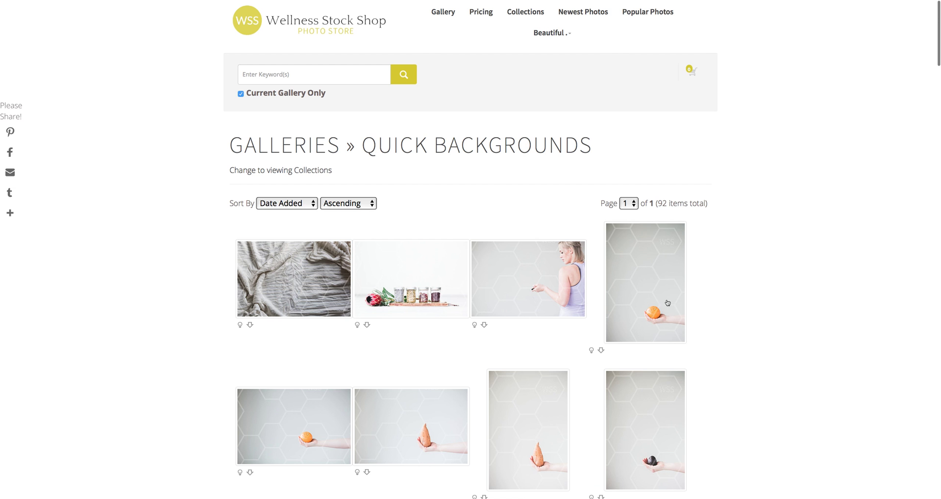
pyautogui.click(289, 151)
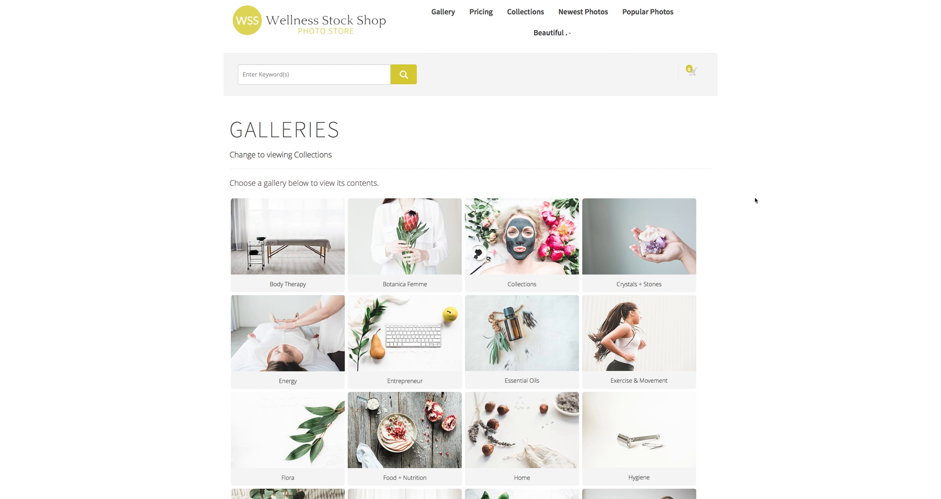
pyautogui.scroll(-5, 778, 218)
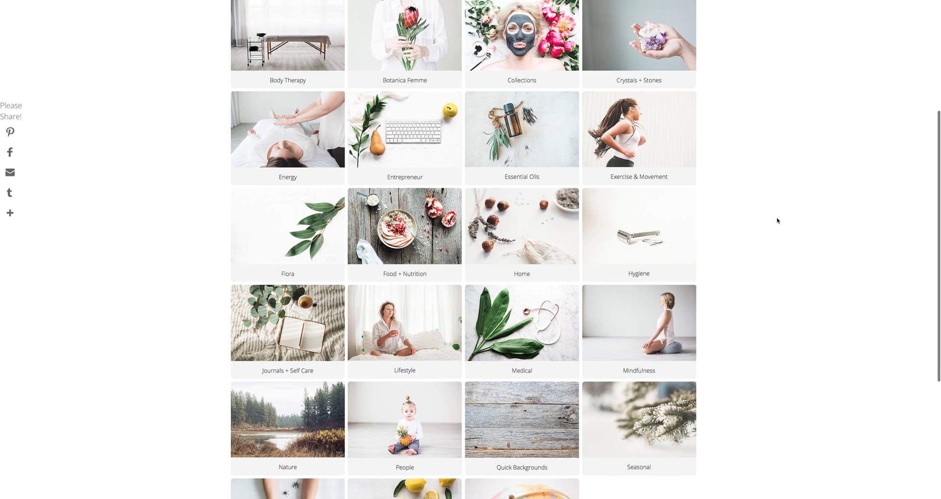
pyautogui.scroll(-1, 778, 221)
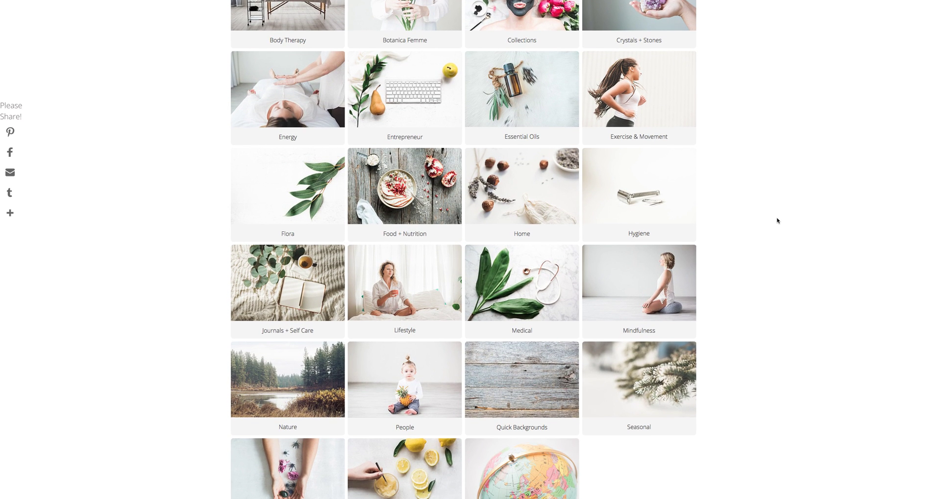
pyautogui.scroll(1, 778, 220)
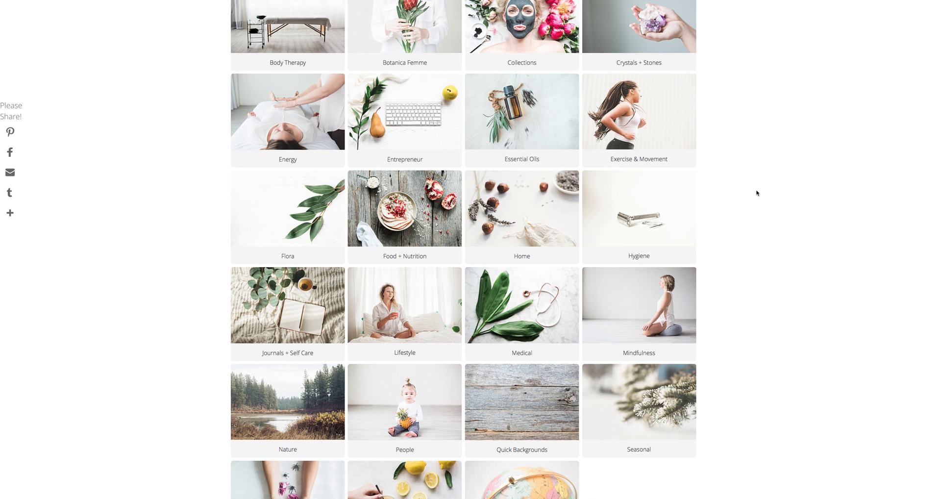
pyautogui.scroll(1, 757, 193)
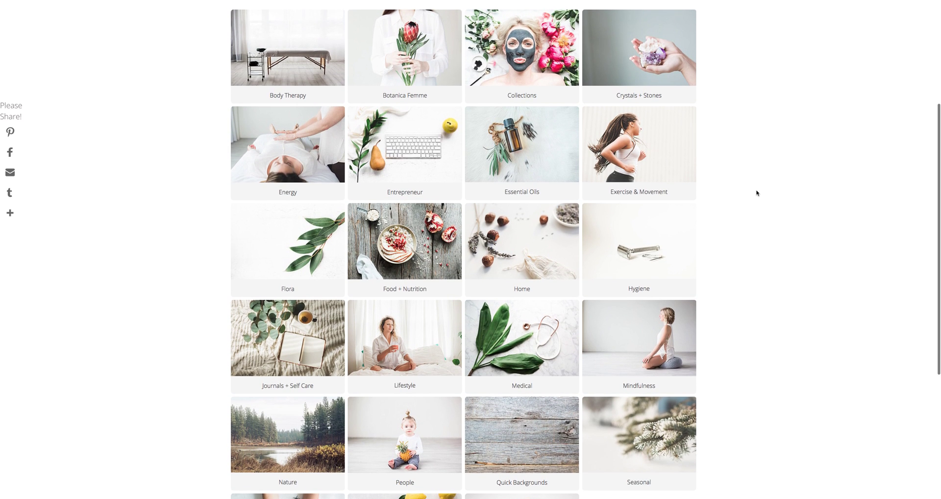
# Step: Open the Flora gallery and examine its photos for images with enough empty space for text
pyautogui.click(331, 238)
pyautogui.scroll(-8, 838, 277)
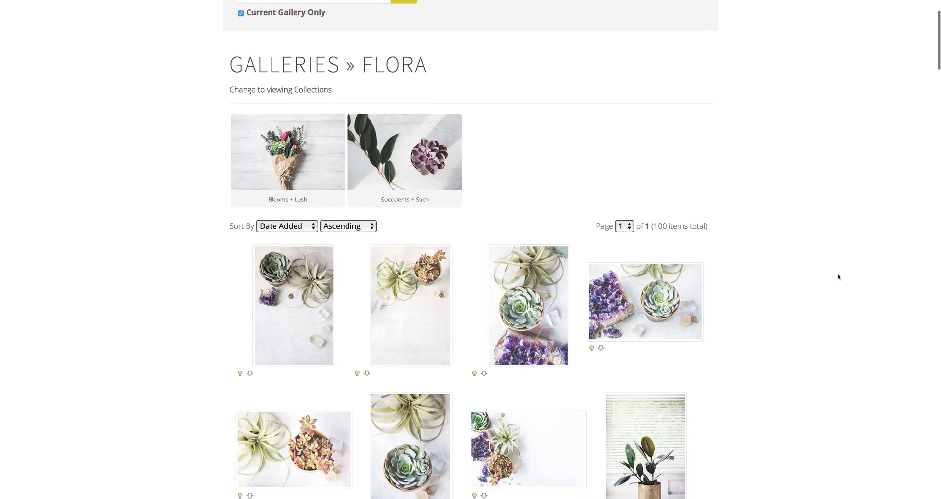
pyautogui.scroll(-6, 815, 280)
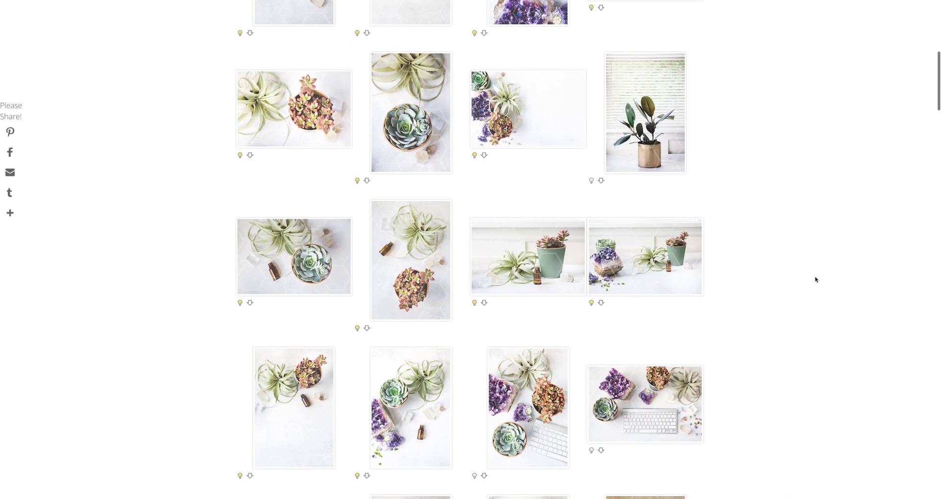
pyautogui.scroll(-9, 815, 280)
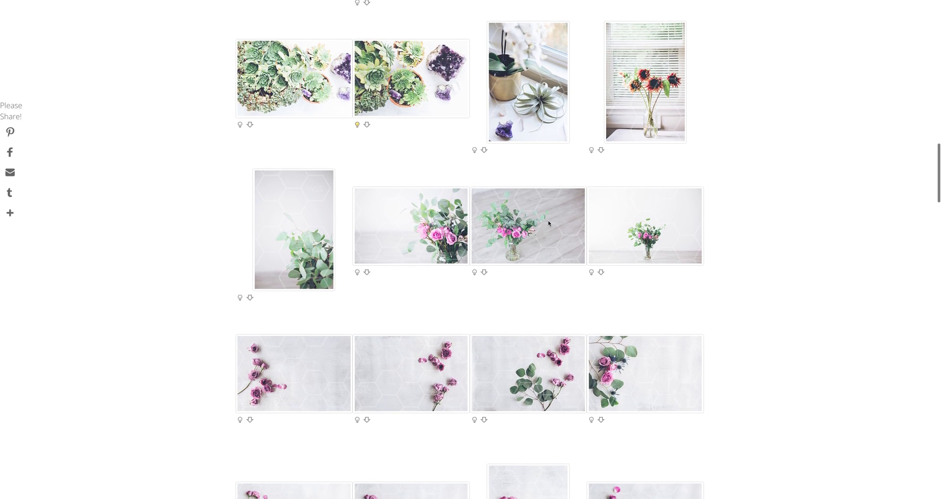
pyautogui.scroll(-5, 753, 349)
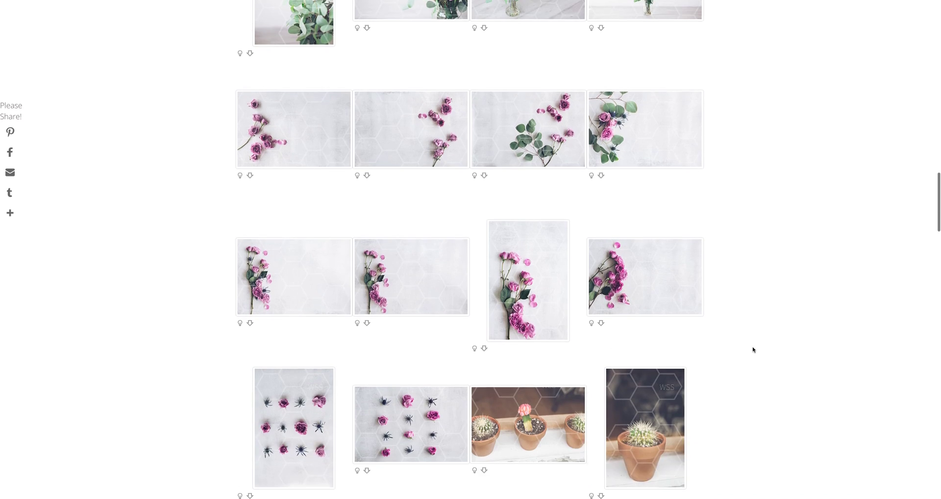
pyautogui.scroll(-2, 745, 329)
pyautogui.scroll(-6, 746, 329)
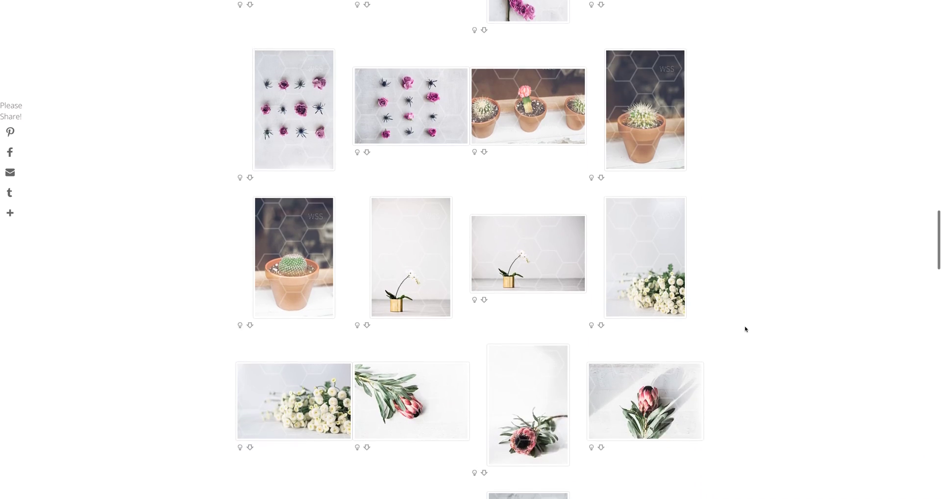
pyautogui.scroll(-2, 745, 329)
pyautogui.scroll(-3, 746, 329)
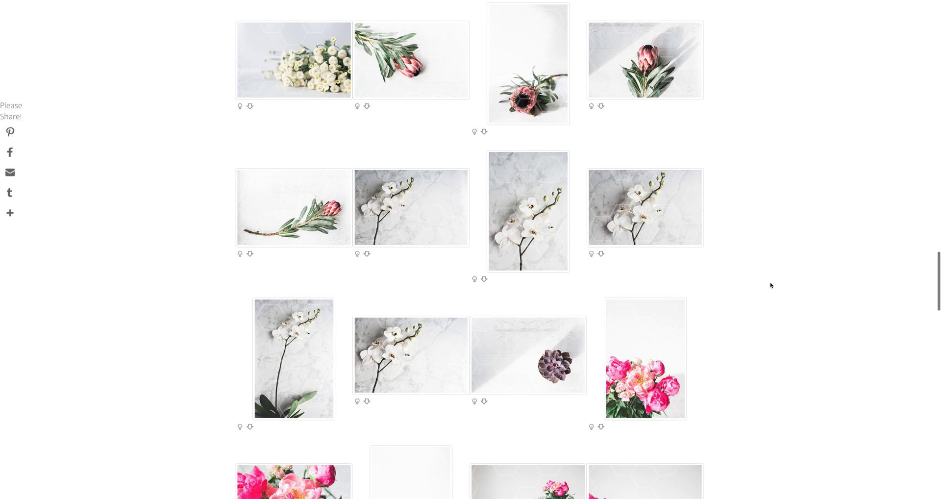
pyautogui.scroll(7, 770, 285)
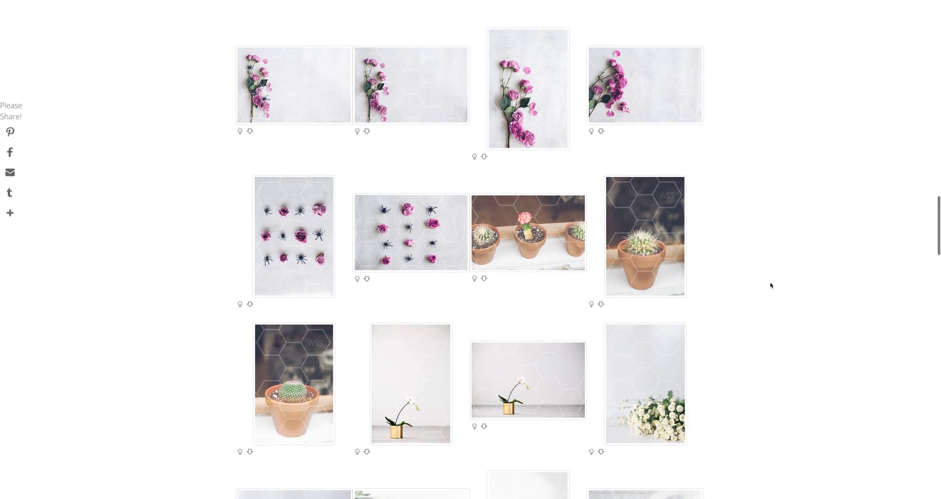
pyautogui.scroll(3, 771, 286)
pyautogui.scroll(-5, 770, 285)
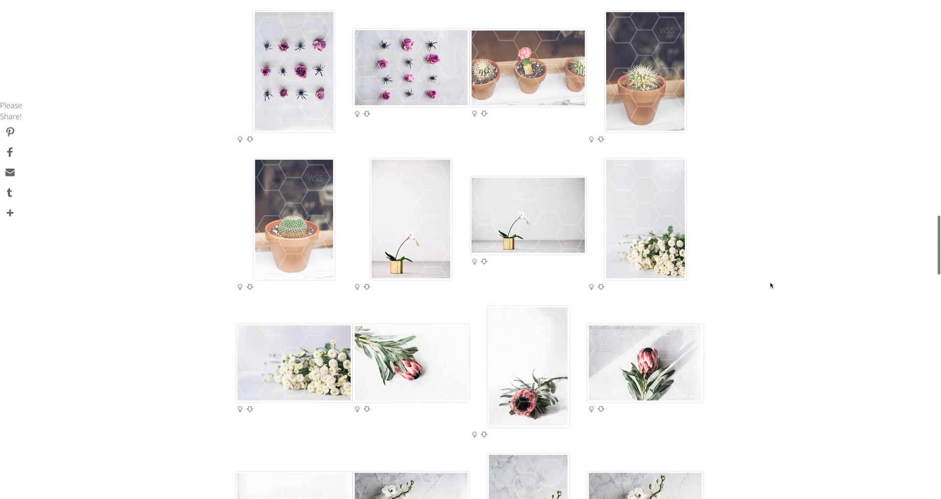
pyautogui.moveTo(517, 210)
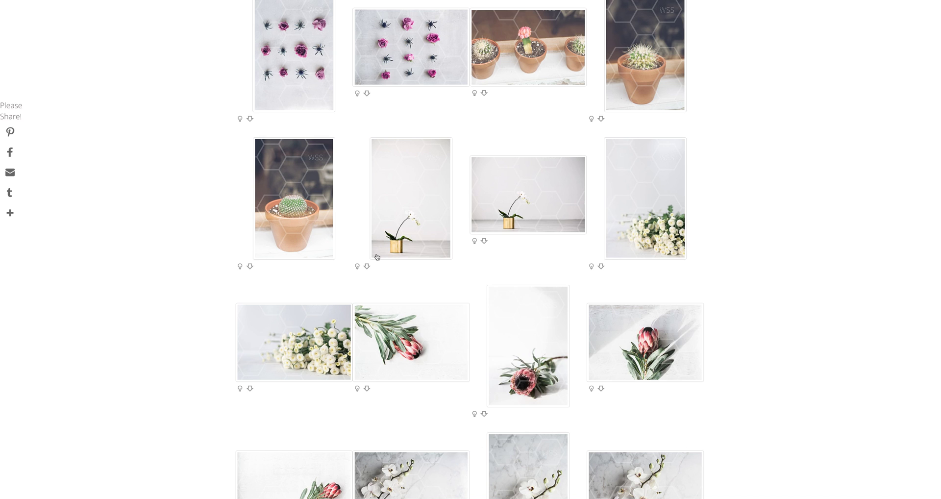
pyautogui.moveTo(389, 245)
pyautogui.scroll(15, 740, 67)
pyautogui.scroll(15, 740, 67)
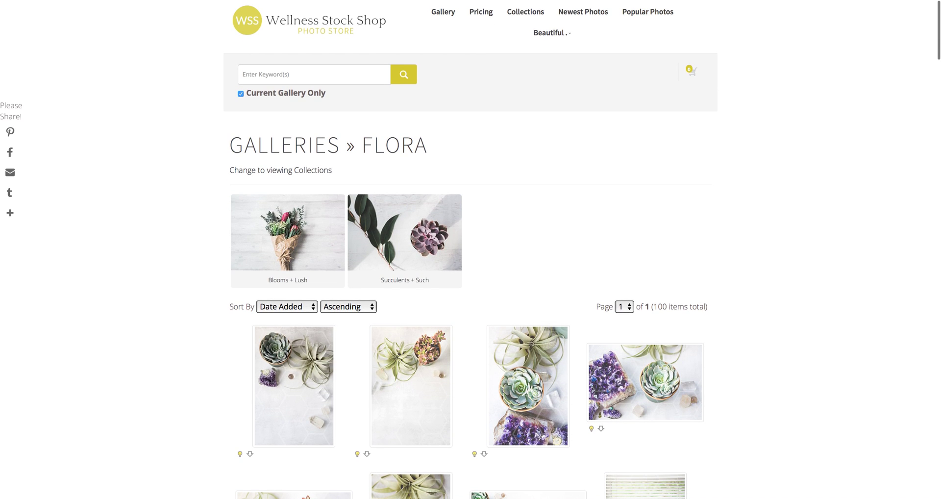
# Step: Switch to the Canva home page, close the full list of design types and open the "Holistic Nutrition + Lifestyle P+G E..." design
pyautogui.hotkey('ctrl', 'Tab')
pyautogui.hotkey('ctrl', 'Tab')
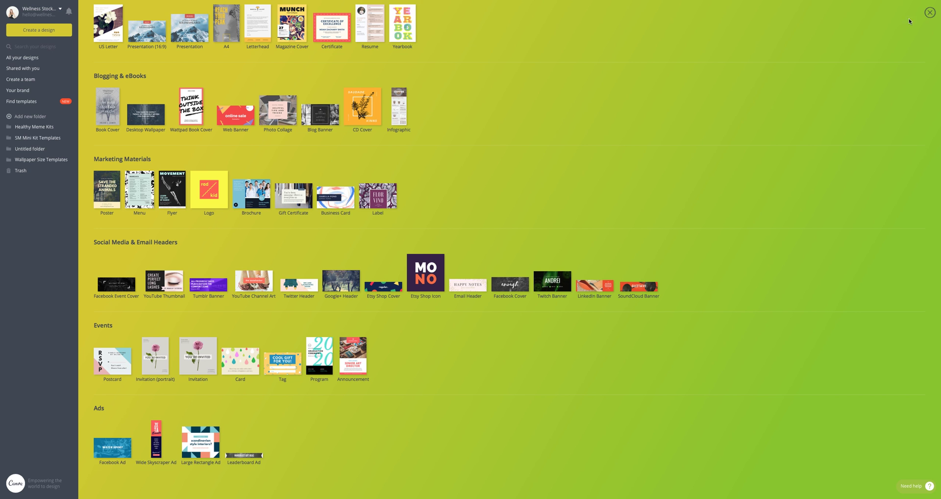
pyautogui.click(930, 12)
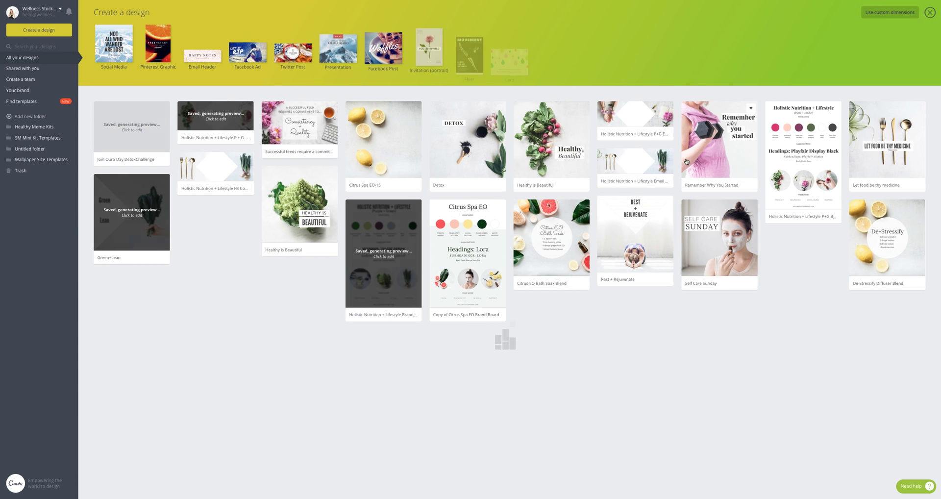
pyautogui.click(635, 120)
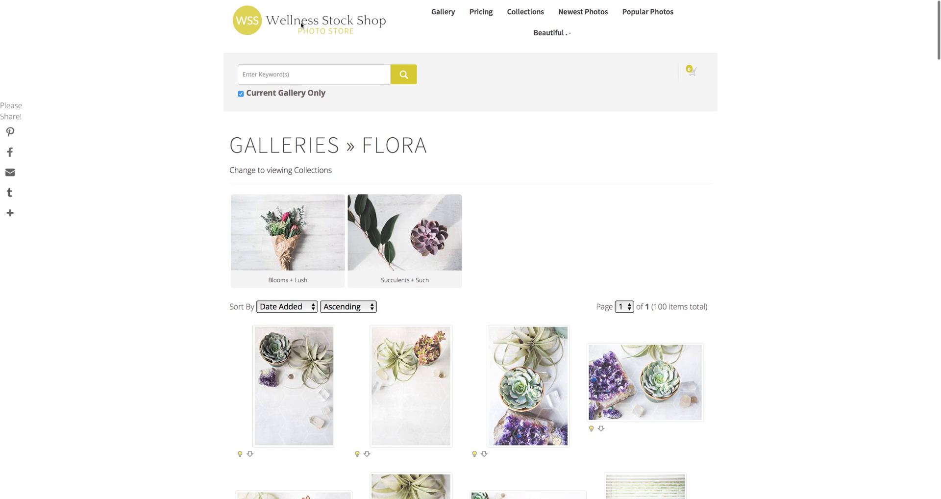
pyautogui.scroll(-1, 612, 16)
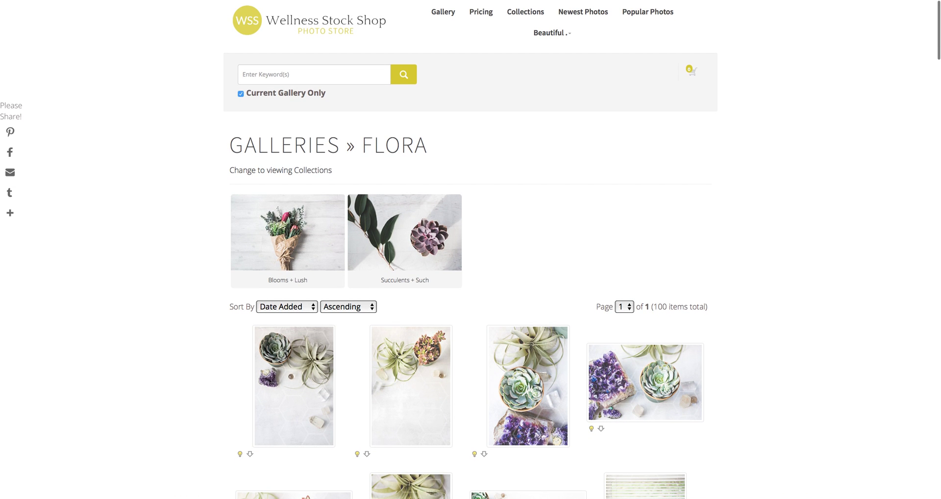